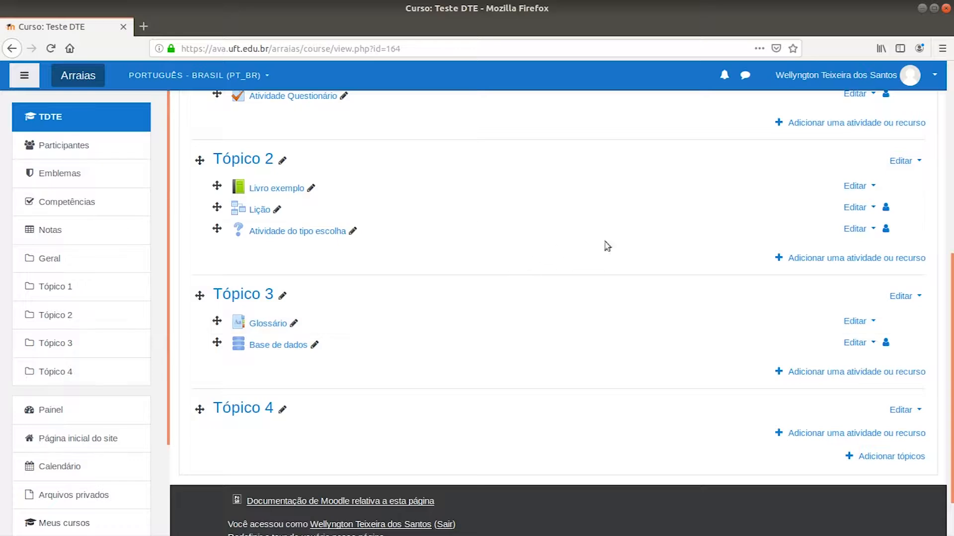
Add a Wiki activity to Tópico 3.
{"action": "left_click", "coordinate": [846, 376]}
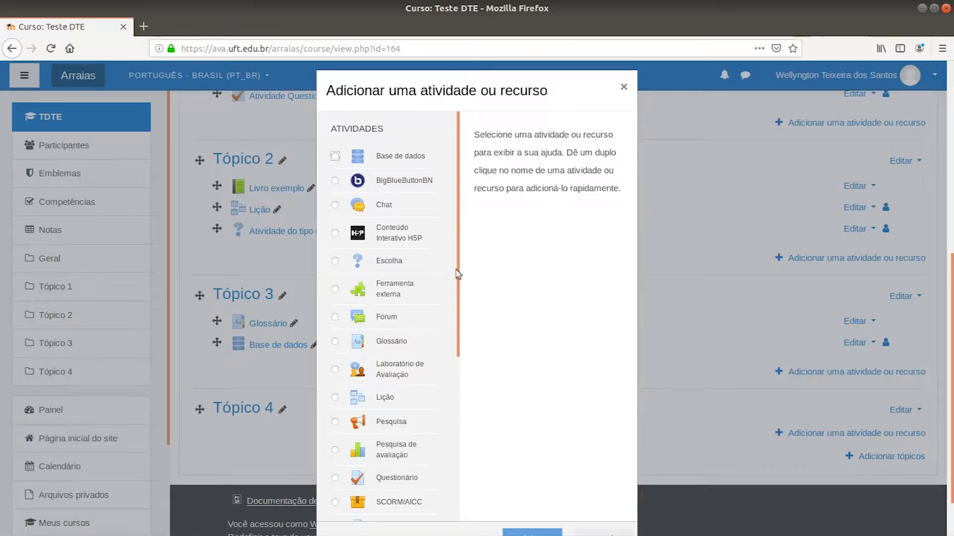
{"action": "scroll", "coordinate": [442, 311], "scroll_direction": "down", "scroll_amount": 5}
{"action": "left_click", "coordinate": [335, 326]}
{"action": "scroll", "coordinate": [523, 379], "scroll_direction": "down", "scroll_amount": 2}
{"action": "left_click", "coordinate": [532, 481]}
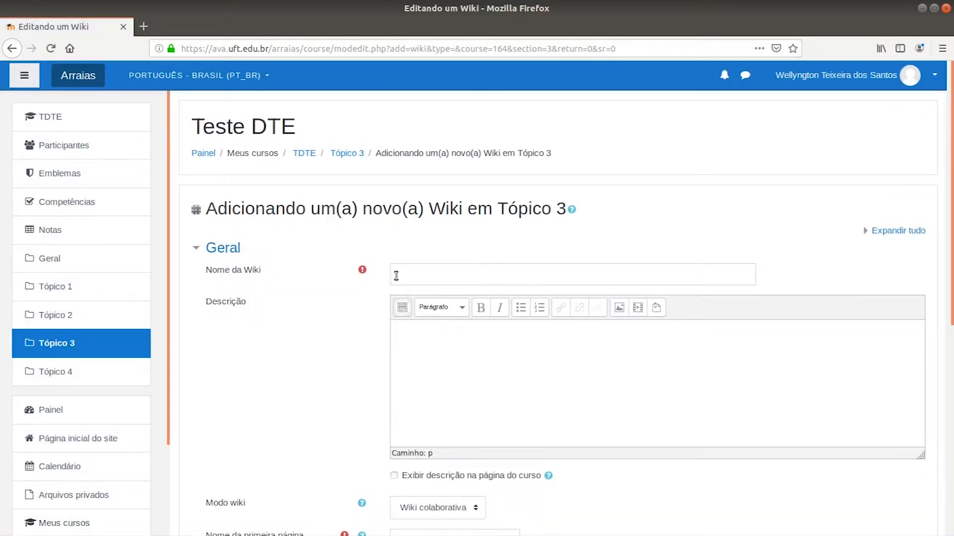
Name the new wiki "WIki da Disciplina".
{"action": "left_click", "coordinate": [439, 276]}
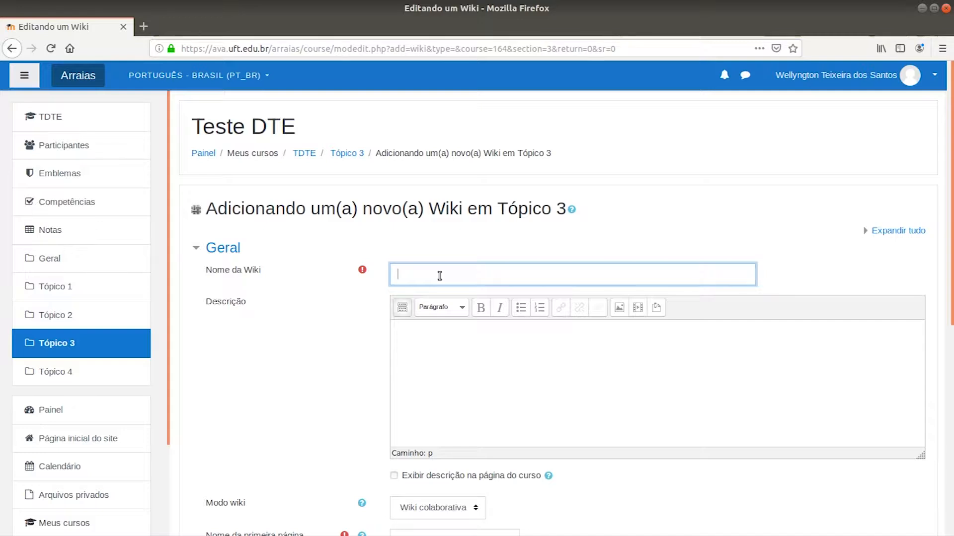
{"action": "type", "text": "Wiki da Disciplina"}
{"action": "scroll", "coordinate": [464, 372], "scroll_direction": "down", "scroll_amount": 3}
{"action": "left_click", "coordinate": [430, 383]}
{"action": "left_click", "coordinate": [470, 234]}
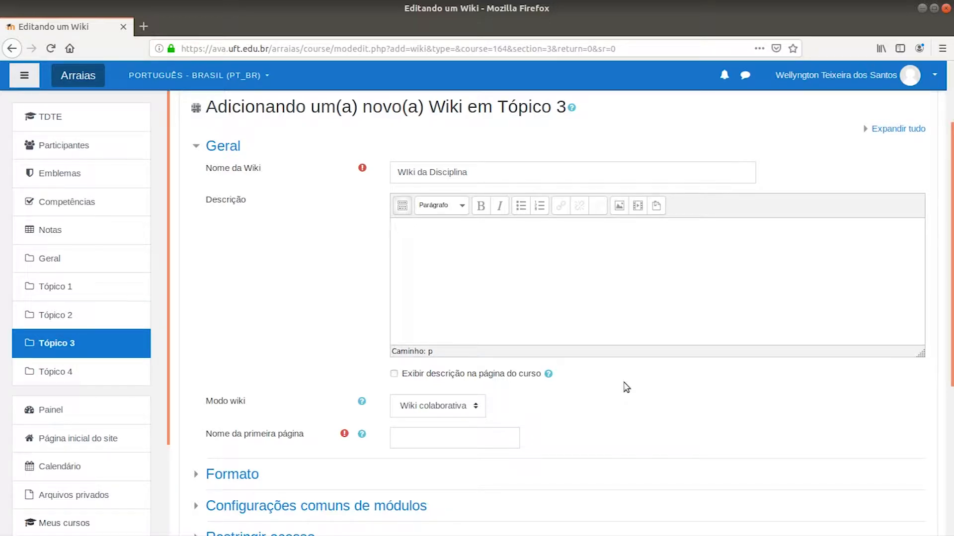
Keep the wiki mode as Wiki colaborativa and name the first page "Wiki Teste".
{"action": "left_click", "coordinate": [466, 407]}
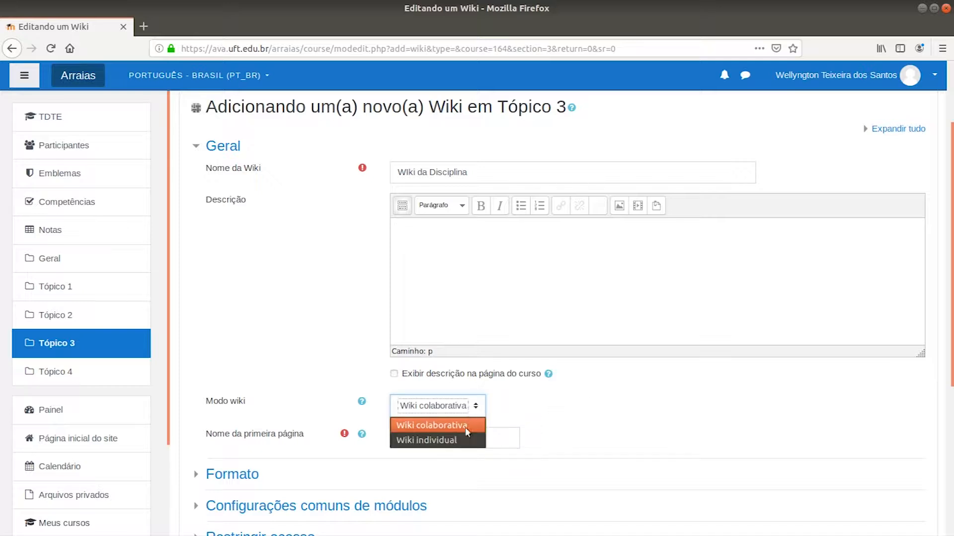
{"action": "left_click", "coordinate": [463, 423]}
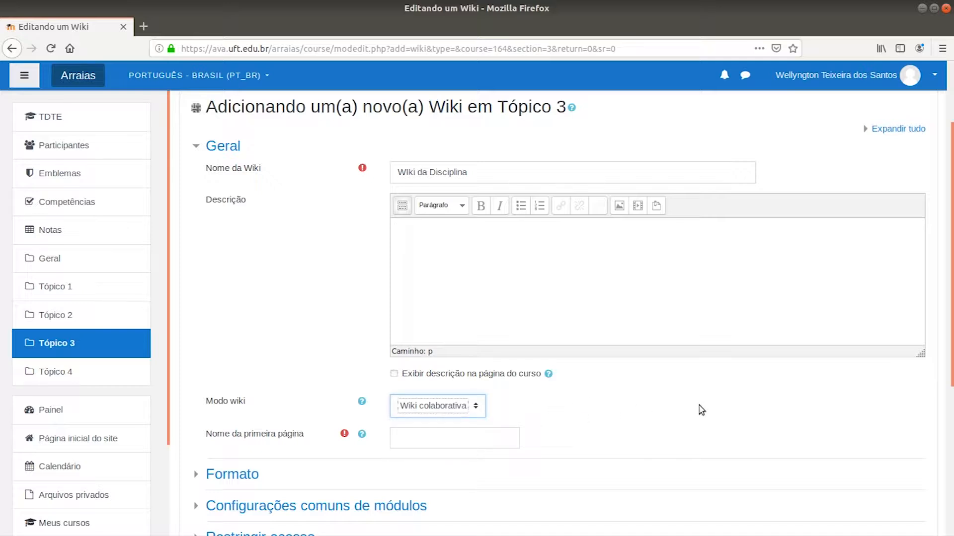
{"action": "left_click", "coordinate": [452, 438]}
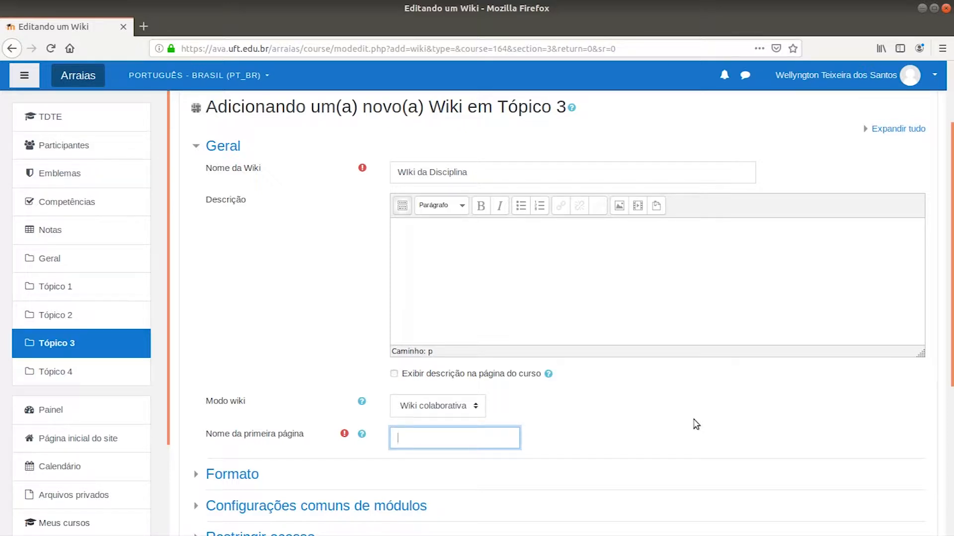
{"action": "type", "text": "Wiki Teste"}
{"action": "scroll", "coordinate": [696, 423], "scroll_direction": "down", "scroll_amount": 2}
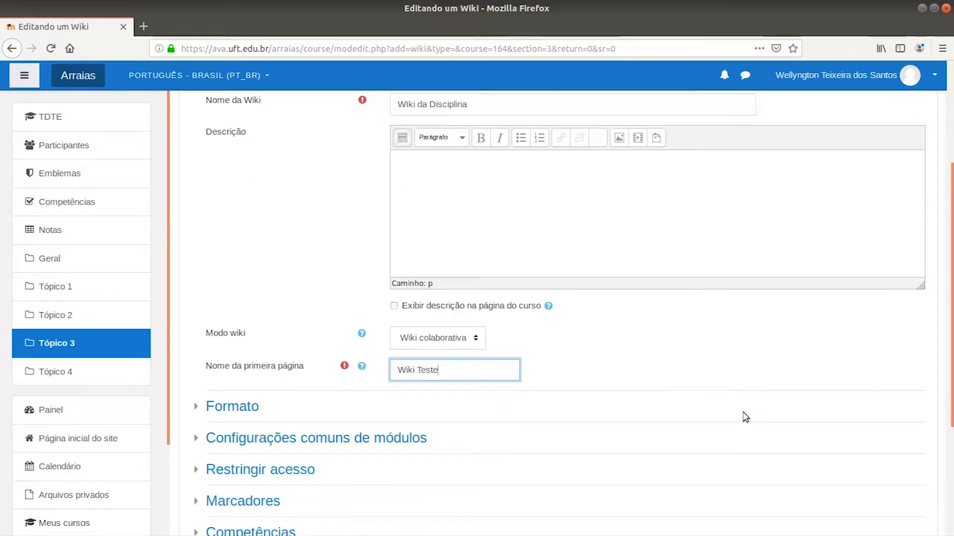
Keep HTML as the wiki's default format, then save the wiki and display it.
{"action": "left_click", "coordinate": [231, 412]}
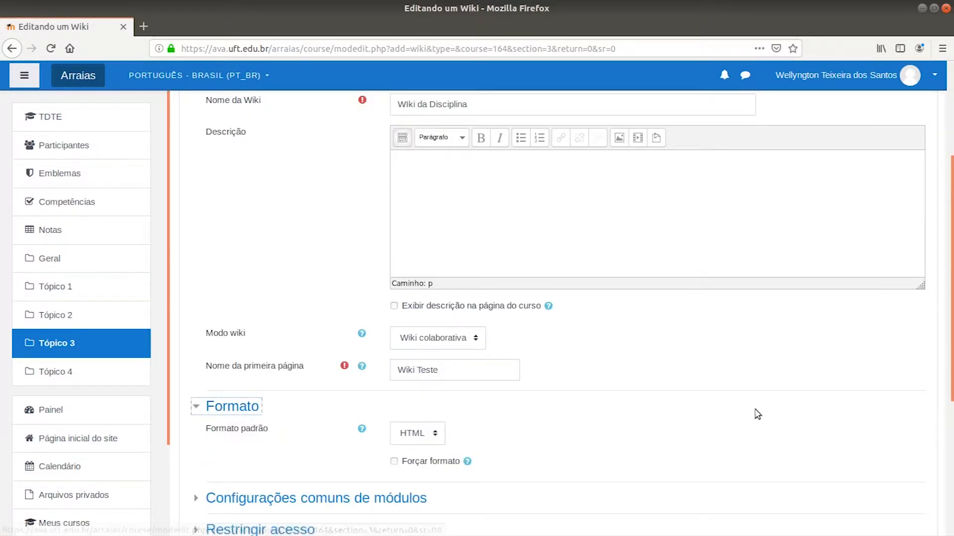
{"action": "scroll", "coordinate": [736, 414], "scroll_direction": "down", "scroll_amount": 3}
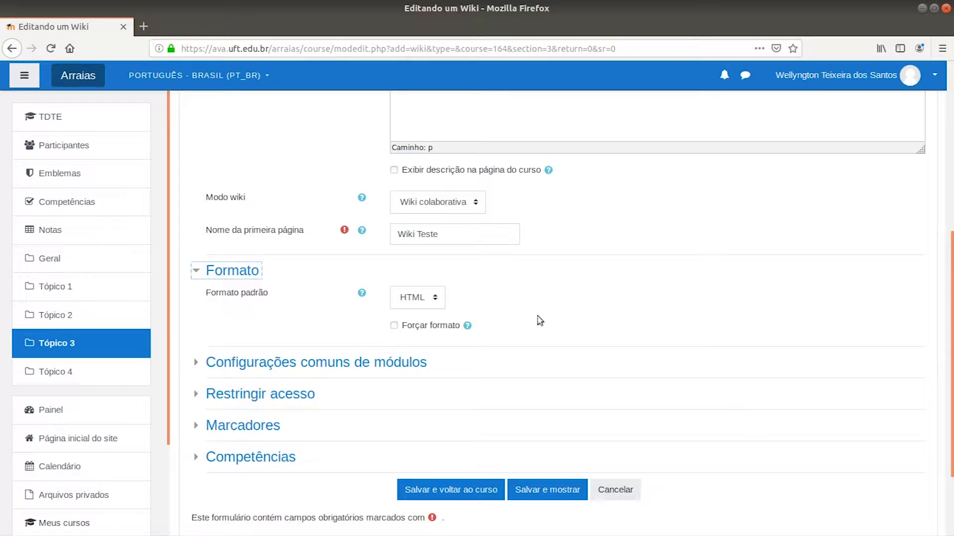
{"action": "left_click", "coordinate": [425, 299]}
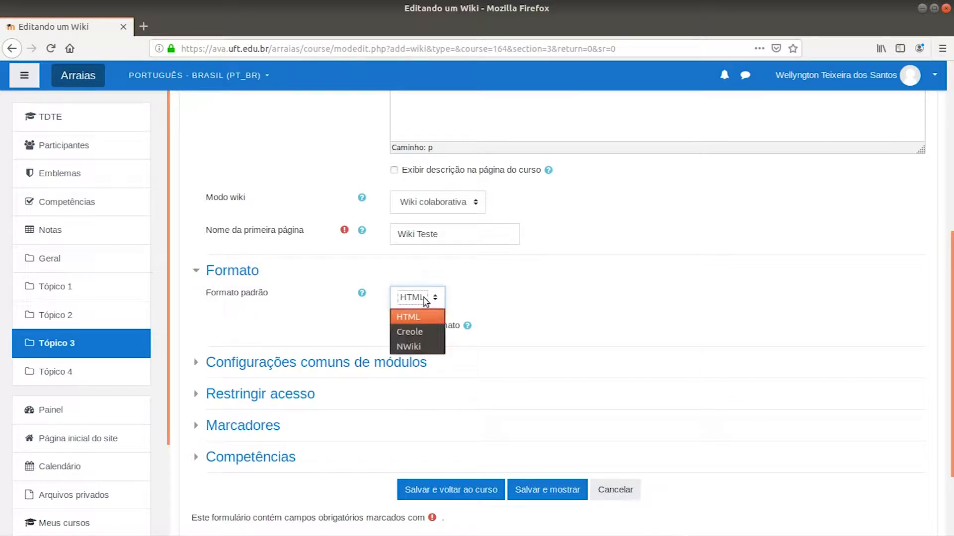
{"action": "left_click", "coordinate": [532, 288]}
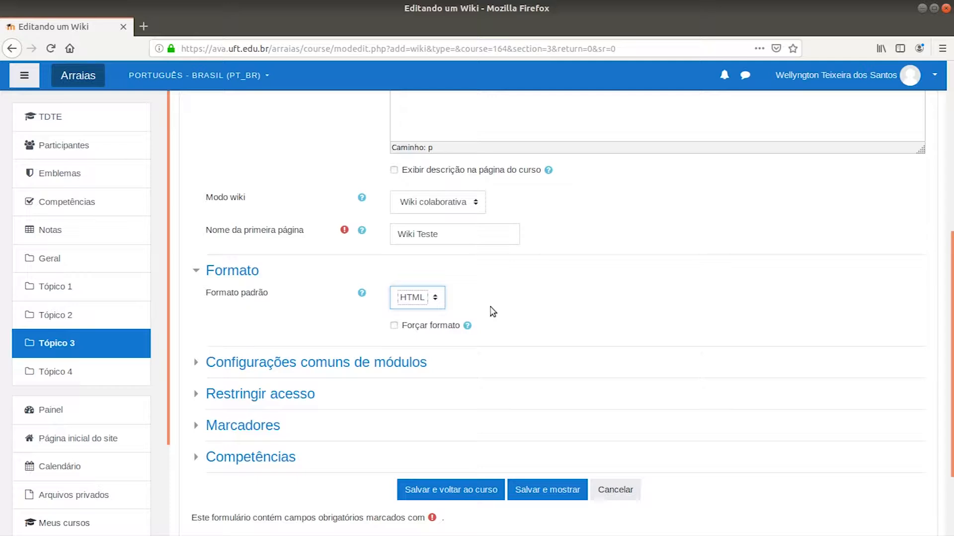
{"action": "left_click", "coordinate": [545, 495]}
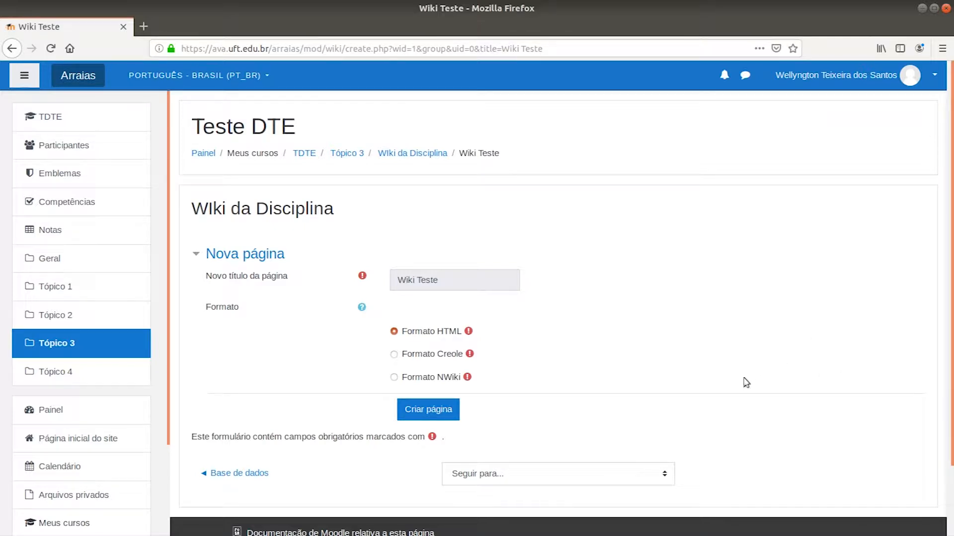
Create the first wiki page in HTML format with the text "QLá pessoal este é um espaço colaborativo" and save it.
{"action": "left_click", "coordinate": [432, 413]}
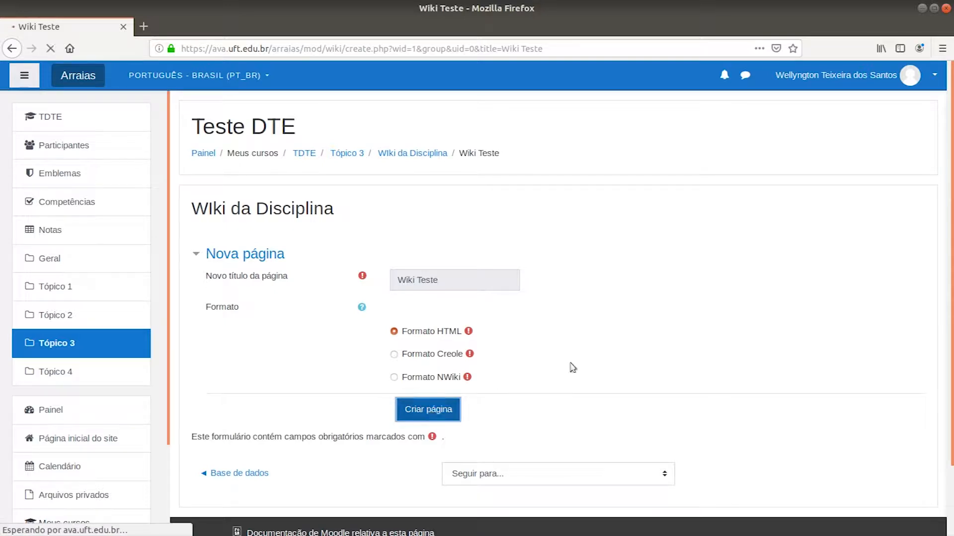
{"action": "scroll", "coordinate": [679, 318], "scroll_direction": "down", "scroll_amount": 2}
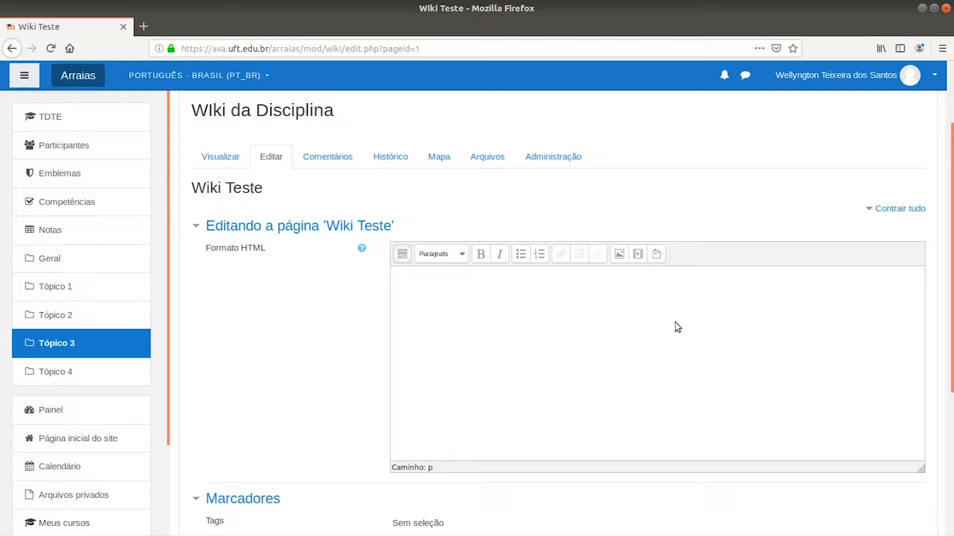
{"action": "left_click", "coordinate": [529, 288]}
{"action": "type", "text": "QLá pessoal este é um espaço colaborativo"}
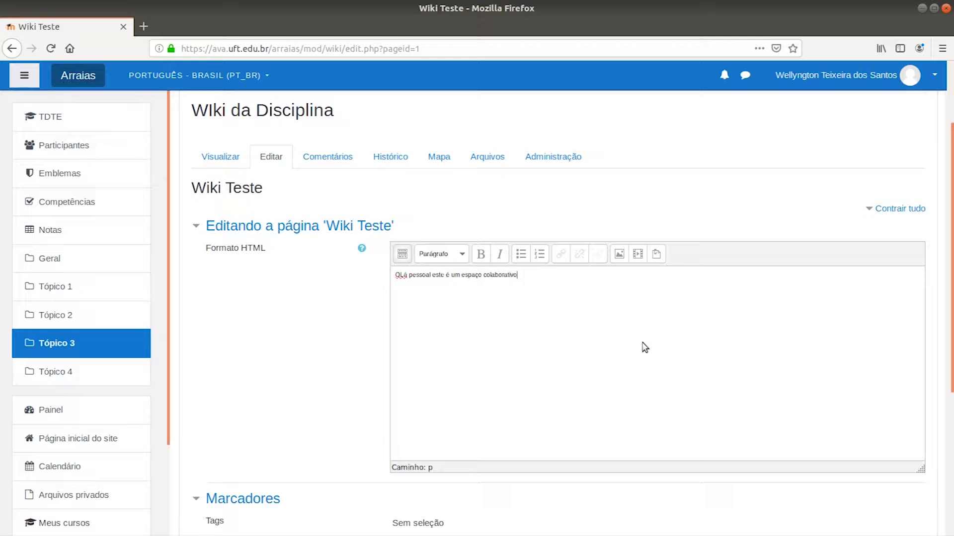
{"action": "scroll", "coordinate": [644, 348], "scroll_direction": "down", "scroll_amount": 5}
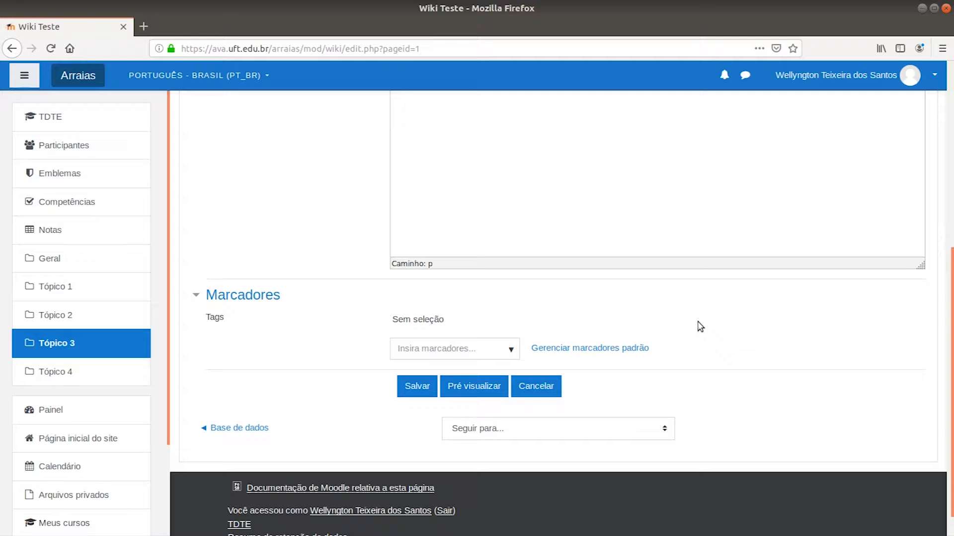
{"action": "left_click", "coordinate": [417, 387]}
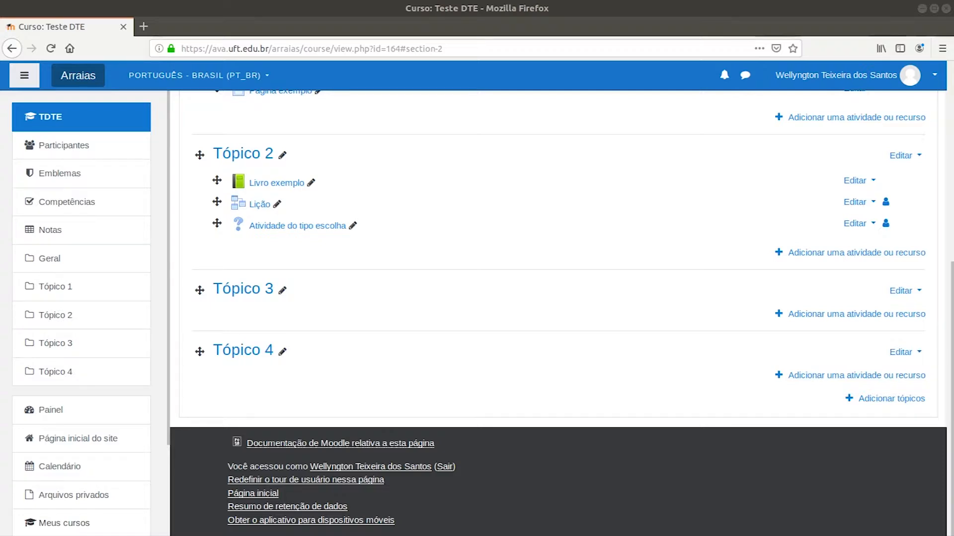
Add a Glossário activity to Tópico 3.
{"action": "left_click", "coordinate": [841, 315]}
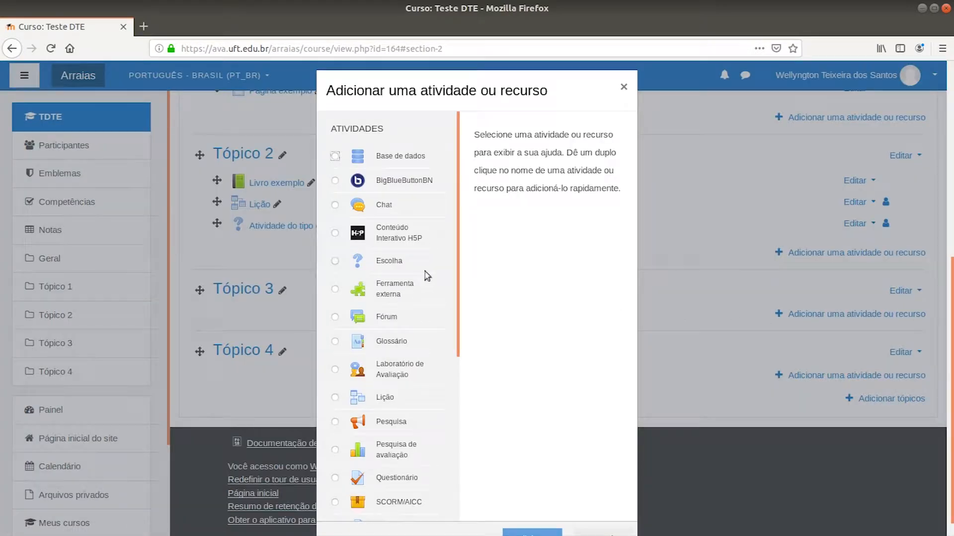
{"action": "scroll", "coordinate": [420, 261], "scroll_direction": "down", "scroll_amount": 2}
{"action": "scroll", "coordinate": [421, 263], "scroll_direction": "down", "scroll_amount": 5}
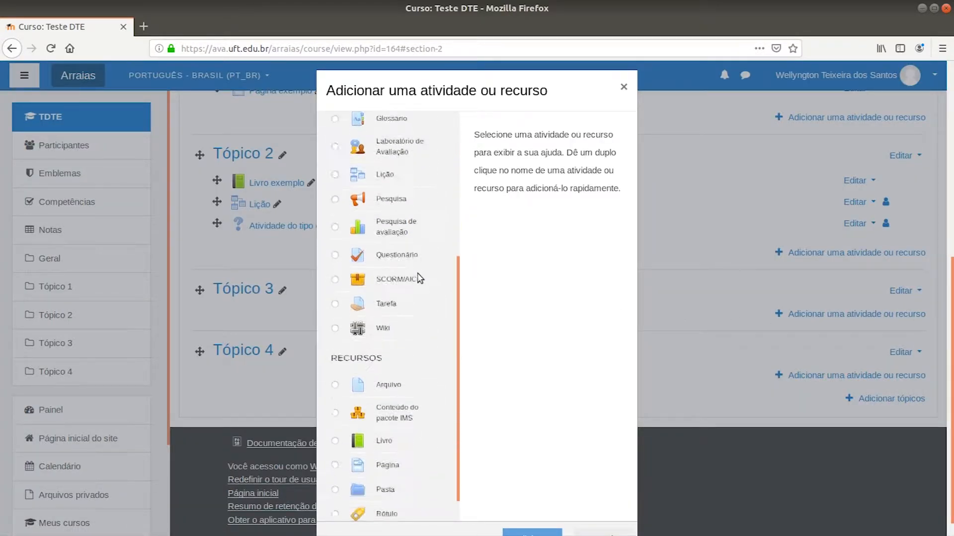
{"action": "scroll", "coordinate": [420, 278], "scroll_direction": "up", "scroll_amount": 3}
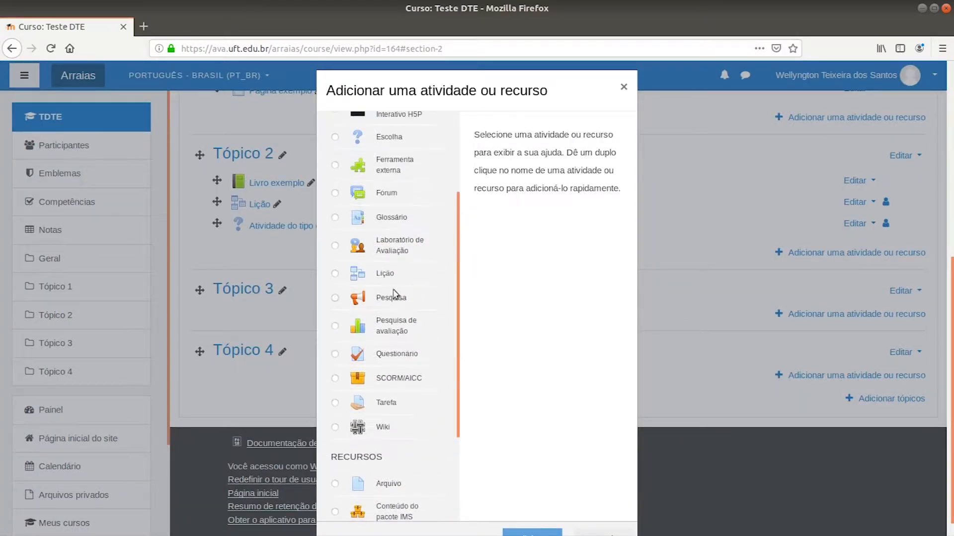
{"action": "left_click", "coordinate": [338, 219]}
{"action": "scroll", "coordinate": [543, 387], "scroll_direction": "down", "scroll_amount": 6}
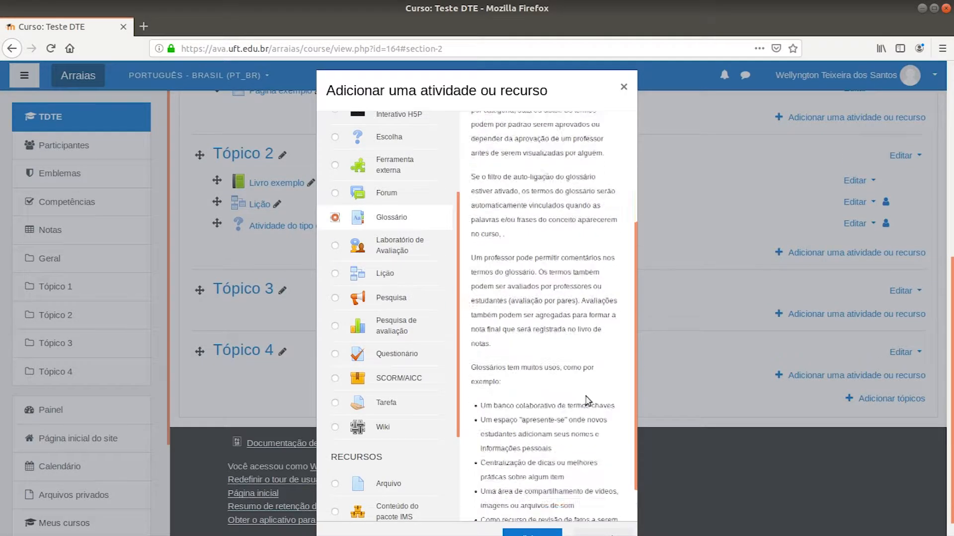
{"action": "scroll", "coordinate": [541, 507], "scroll_direction": "down", "scroll_amount": 1}
{"action": "left_click", "coordinate": [531, 518]}
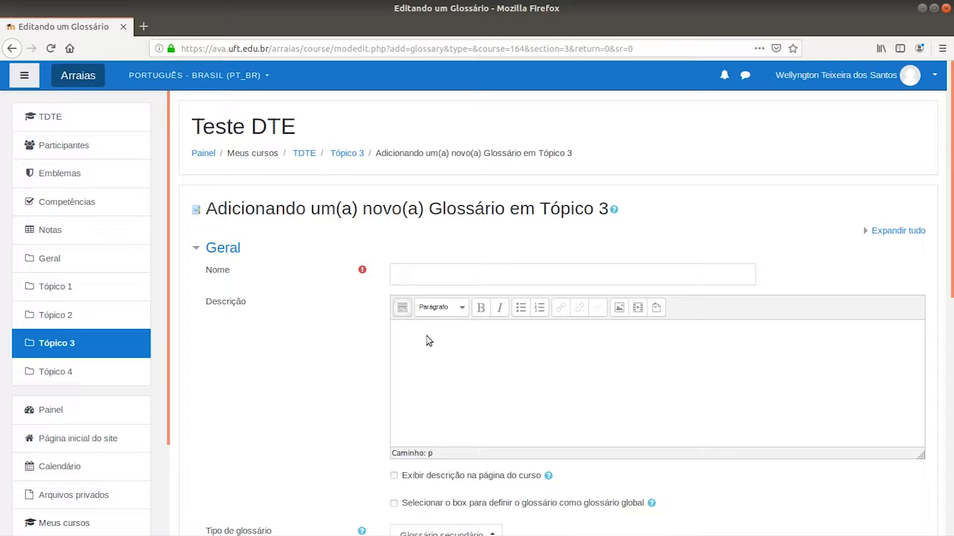
Name the new glossary "Glossário" and keep its type as Glossário secundário.
{"action": "left_click", "coordinate": [460, 273]}
{"action": "type", "text": "Glossário"}
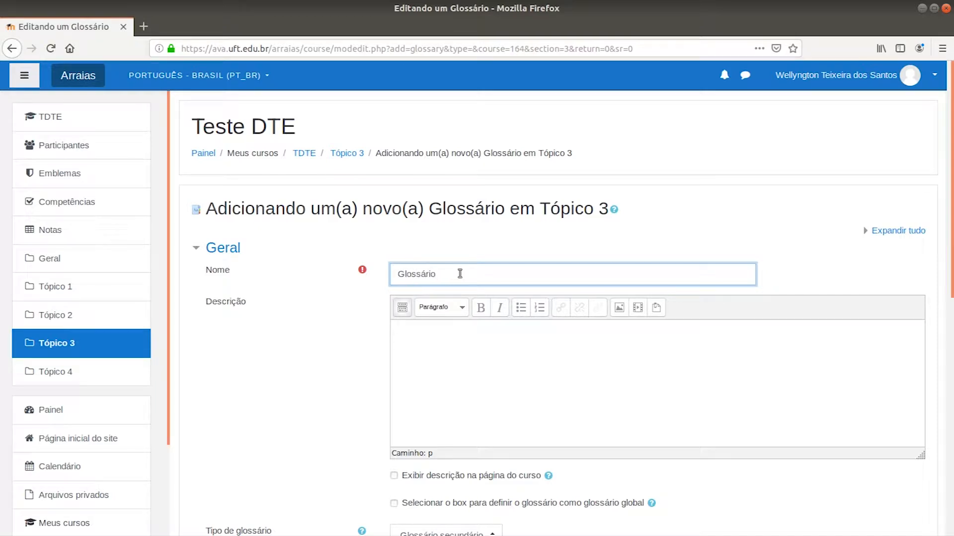
{"action": "scroll", "coordinate": [459, 274], "scroll_direction": "down", "scroll_amount": 4}
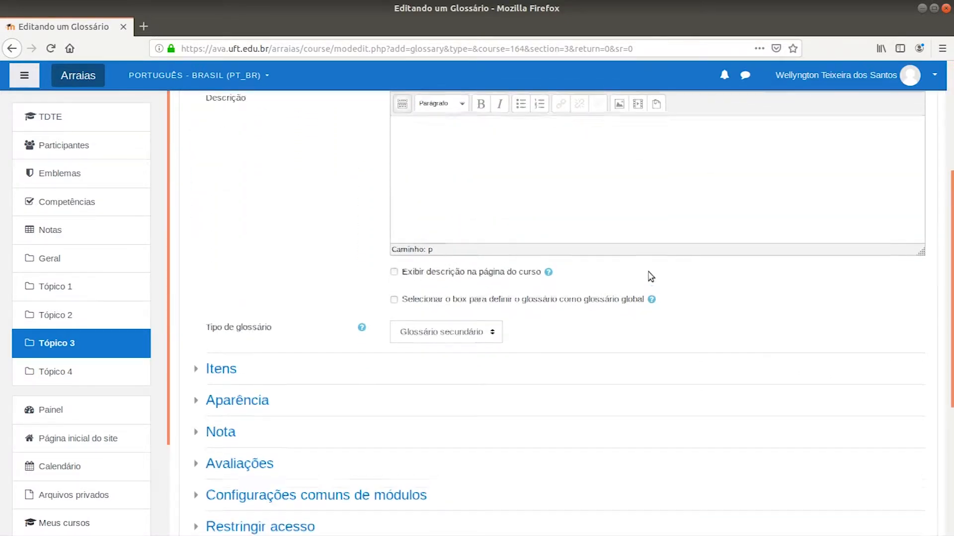
{"action": "scroll", "coordinate": [649, 275], "scroll_direction": "up", "scroll_amount": 1}
{"action": "left_click", "coordinate": [470, 193]}
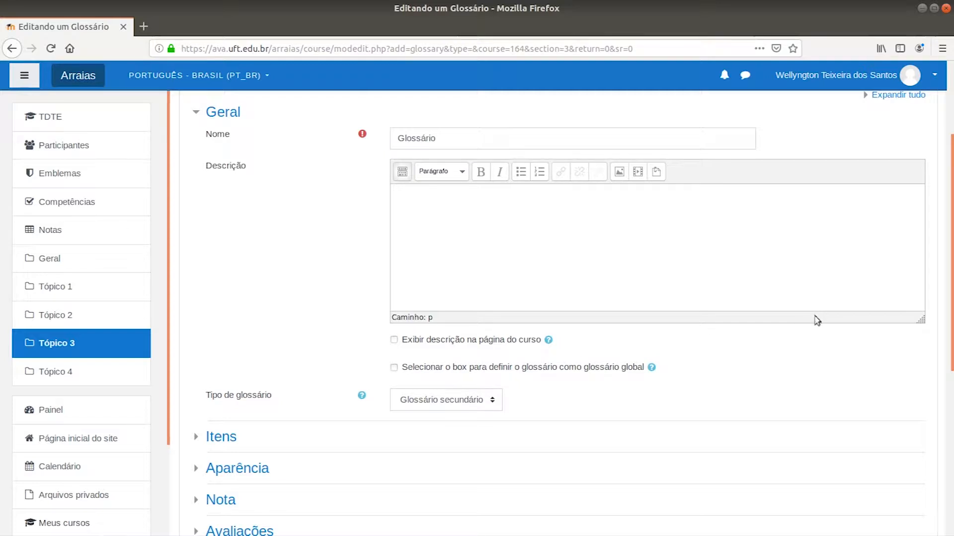
{"action": "scroll", "coordinate": [470, 376], "scroll_direction": "down", "scroll_amount": 1}
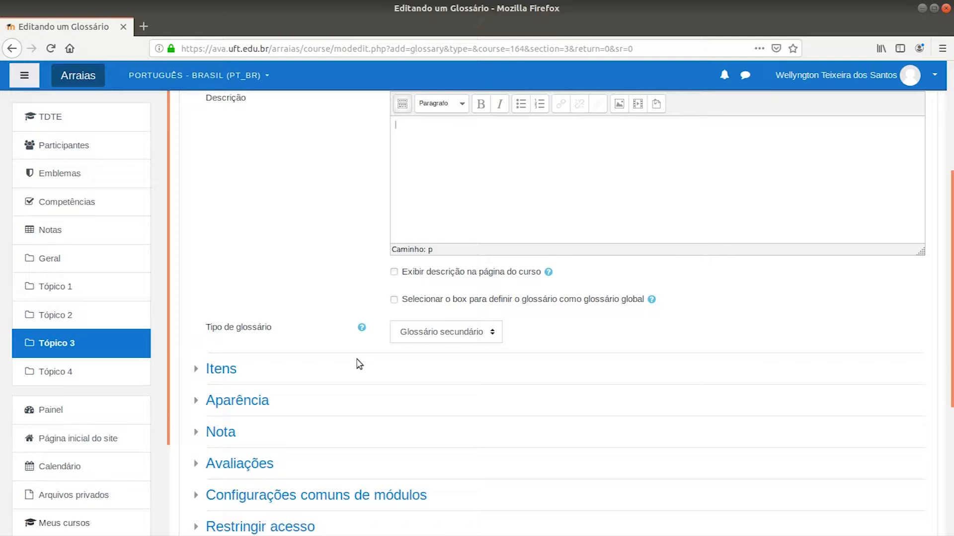
{"action": "left_click", "coordinate": [465, 332]}
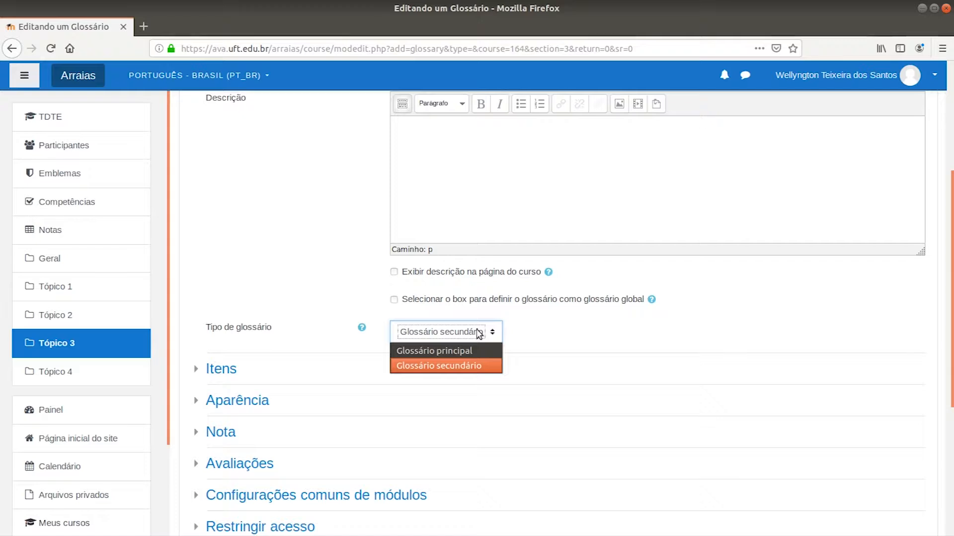
{"action": "left_click", "coordinate": [478, 334]}
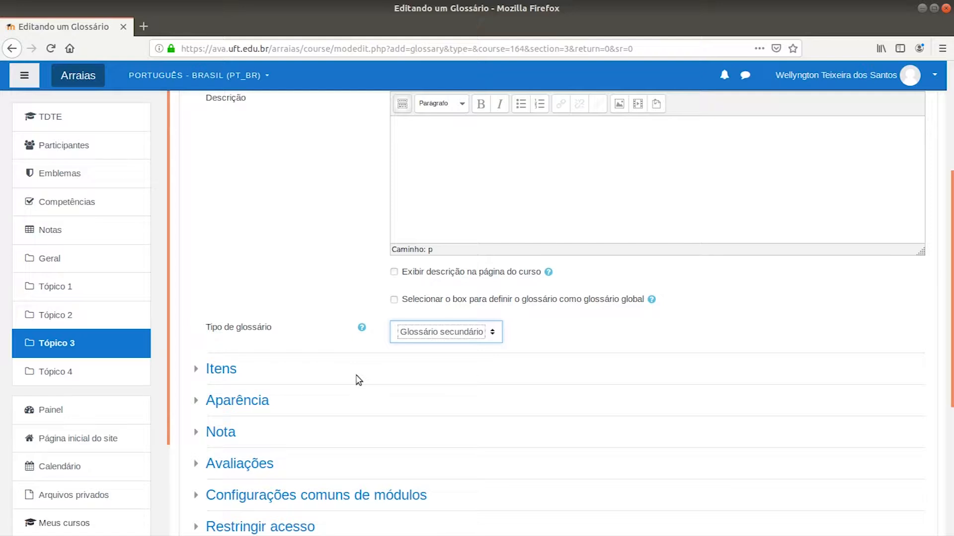
Review the glossary's Itens settings for approval, editing, repeated entries, comments and automatic linking.
{"action": "left_click", "coordinate": [230, 371]}
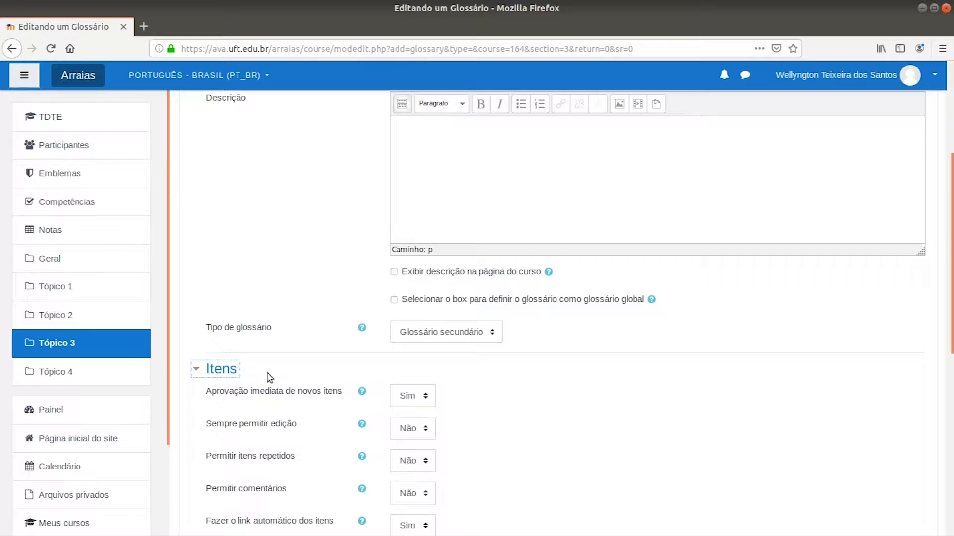
{"action": "scroll", "coordinate": [610, 381], "scroll_direction": "down", "scroll_amount": 3}
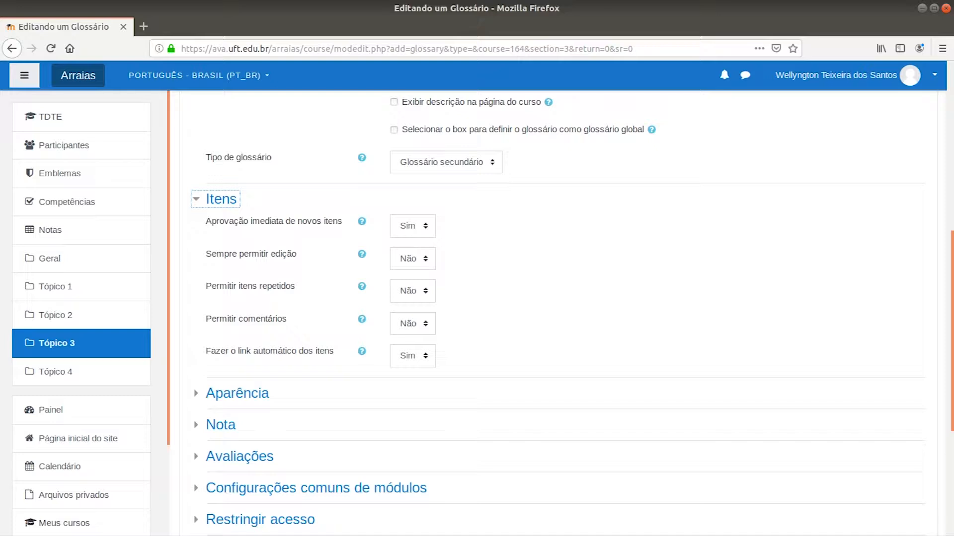
{"action": "left_click", "coordinate": [223, 200]}
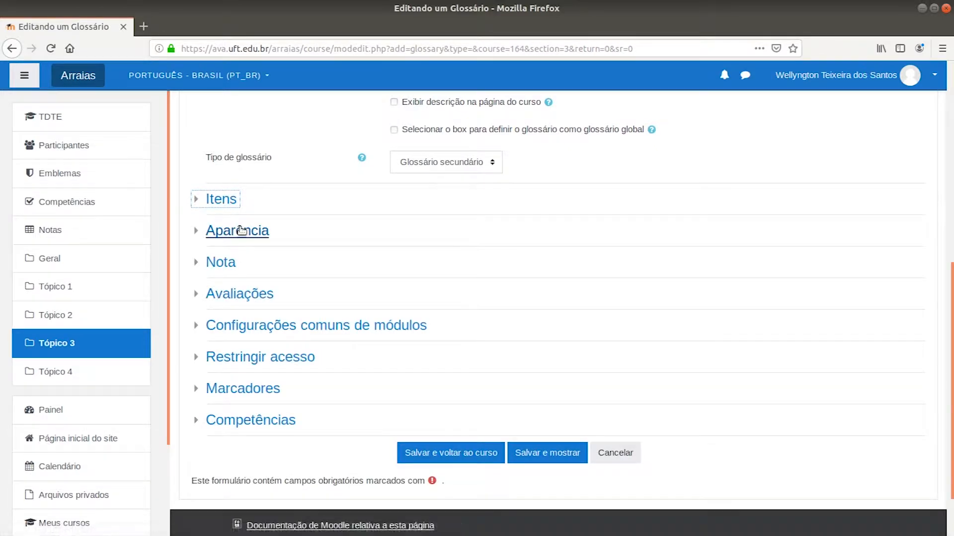
Review the glossary's Aparência settings and the available display formats, keeping "Simples, estilo dicionário".
{"action": "left_click", "coordinate": [240, 230]}
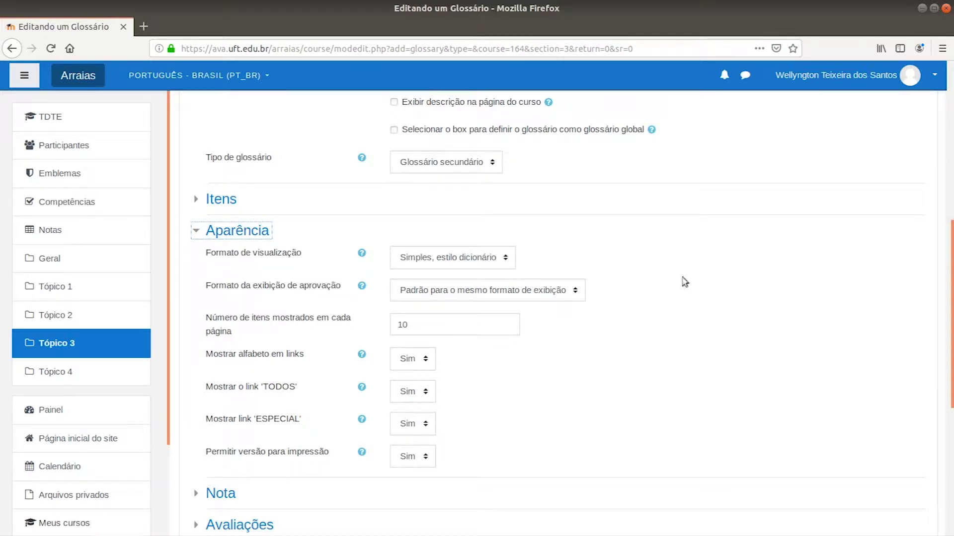
{"action": "left_click", "coordinate": [507, 261]}
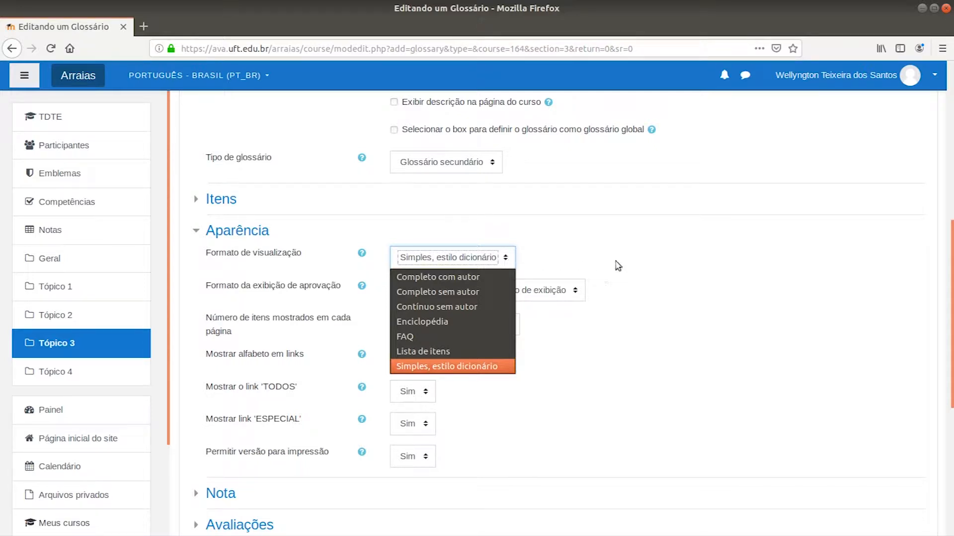
{"action": "left_click", "coordinate": [740, 309]}
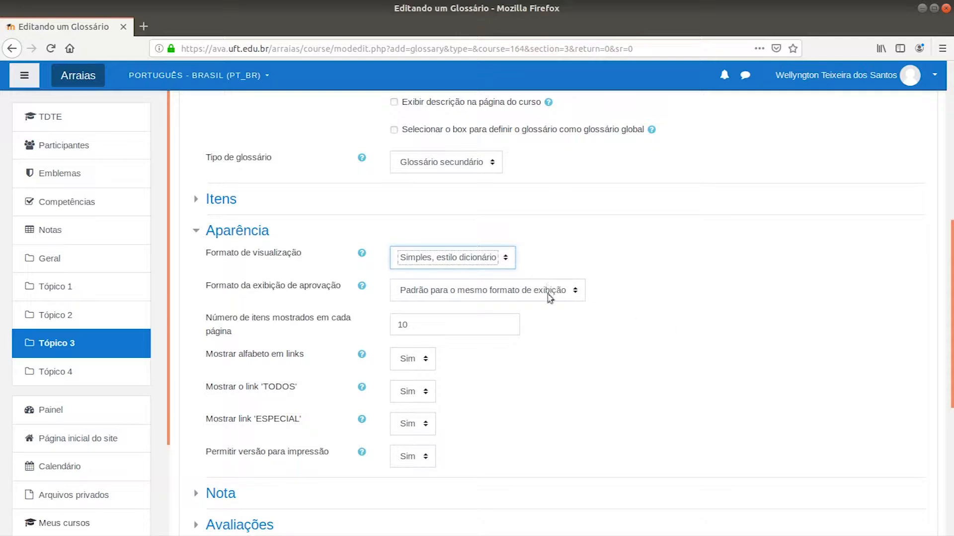
Review the glossary's approval display format options and items-per-page setting, keeping "Padrão para o mesmo formato de exibição" and 10.
{"action": "left_click", "coordinate": [565, 293]}
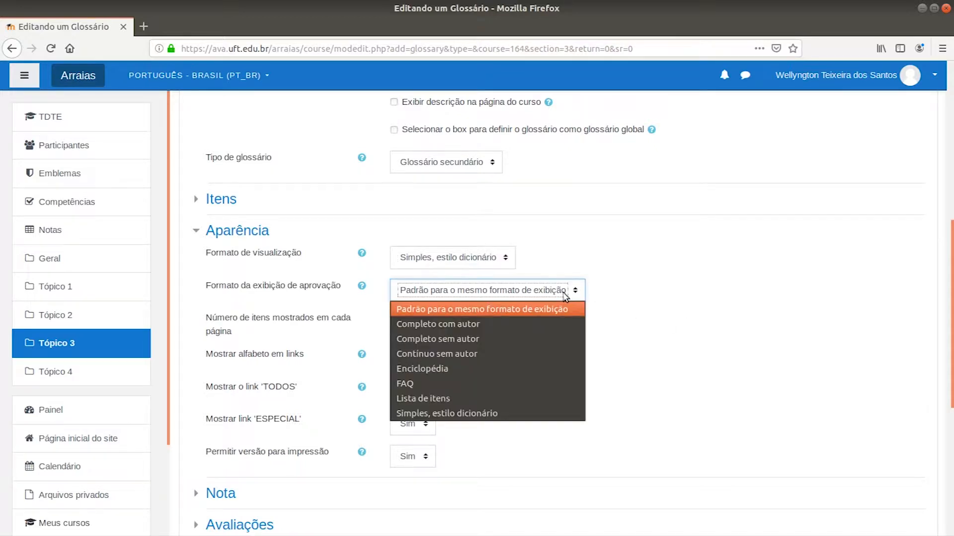
{"action": "left_click", "coordinate": [698, 279]}
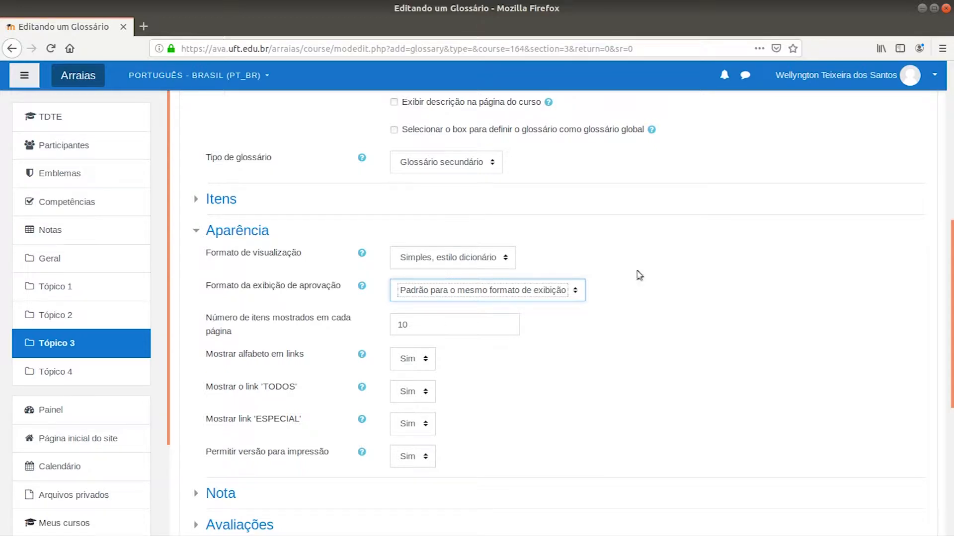
{"action": "left_click", "coordinate": [466, 323]}
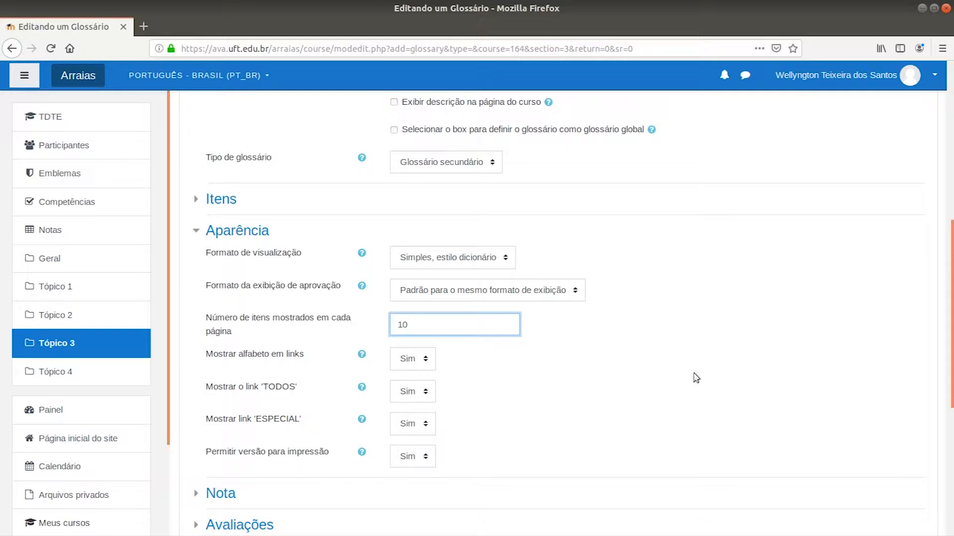
{"action": "scroll", "coordinate": [693, 394], "scroll_direction": "down", "scroll_amount": 3}
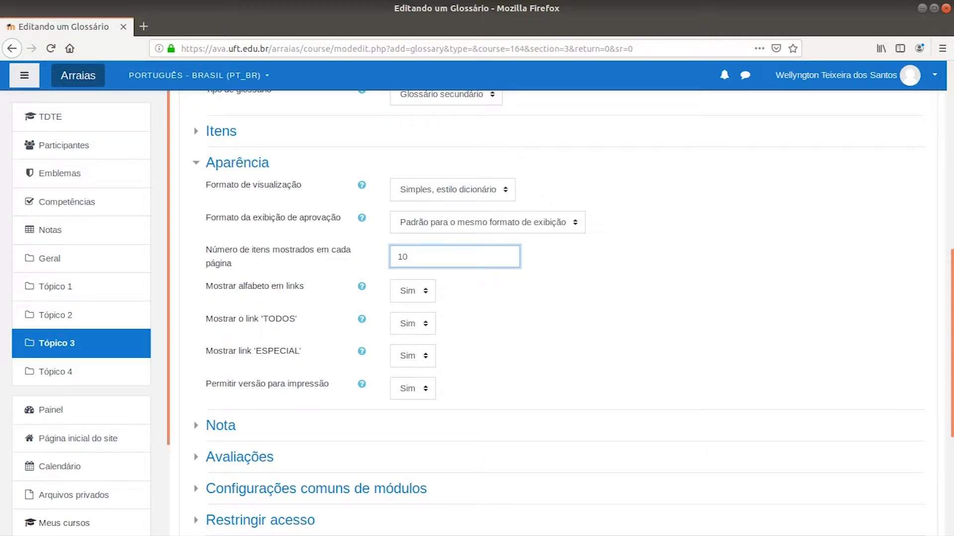
{"action": "left_click", "coordinate": [253, 168]}
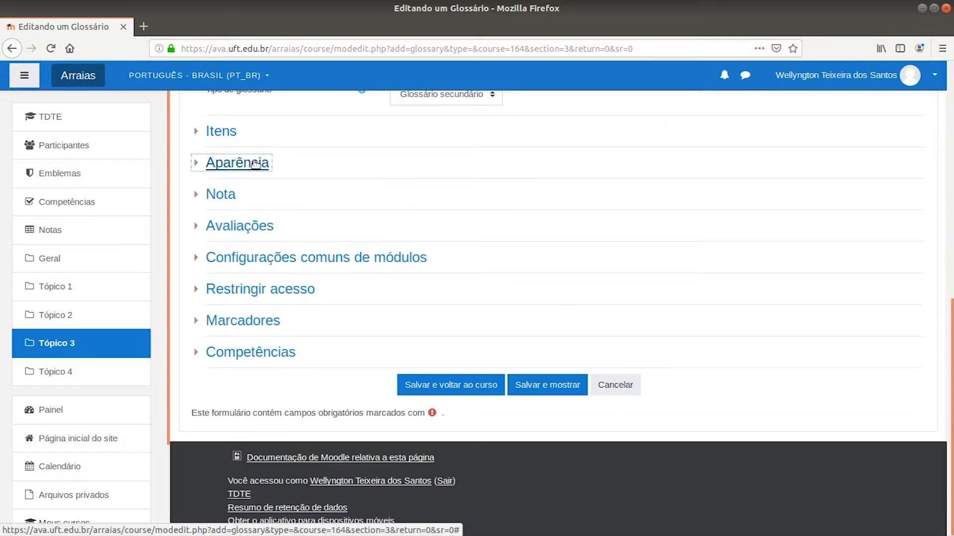
Check the glossary's Nota and Avaliações settings, and save the glossary, returning to the course.
{"action": "left_click", "coordinate": [220, 194]}
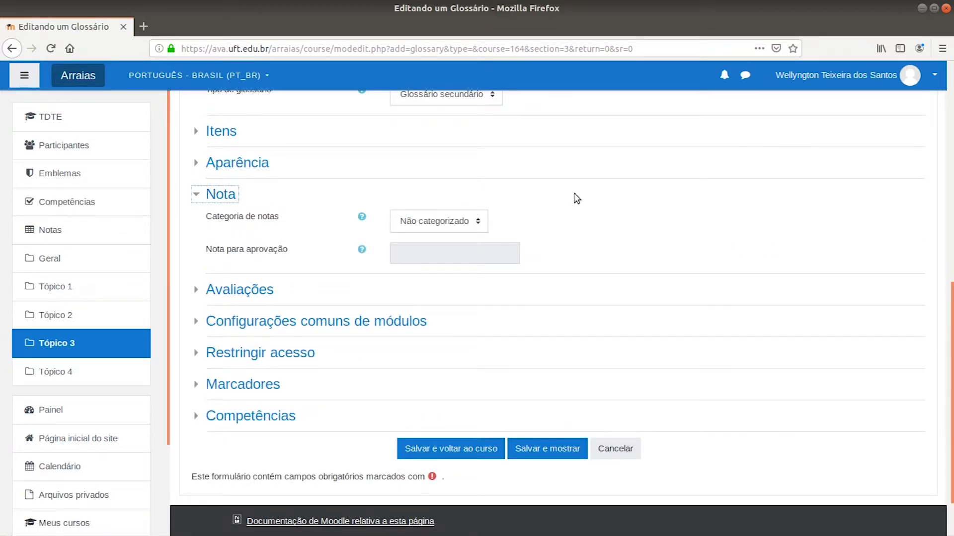
{"action": "left_click", "coordinate": [234, 197]}
{"action": "left_click", "coordinate": [263, 227]}
{"action": "scroll", "coordinate": [850, 266], "scroll_direction": "down", "scroll_amount": 2}
{"action": "scroll", "coordinate": [844, 261], "scroll_direction": "down", "scroll_amount": 1}
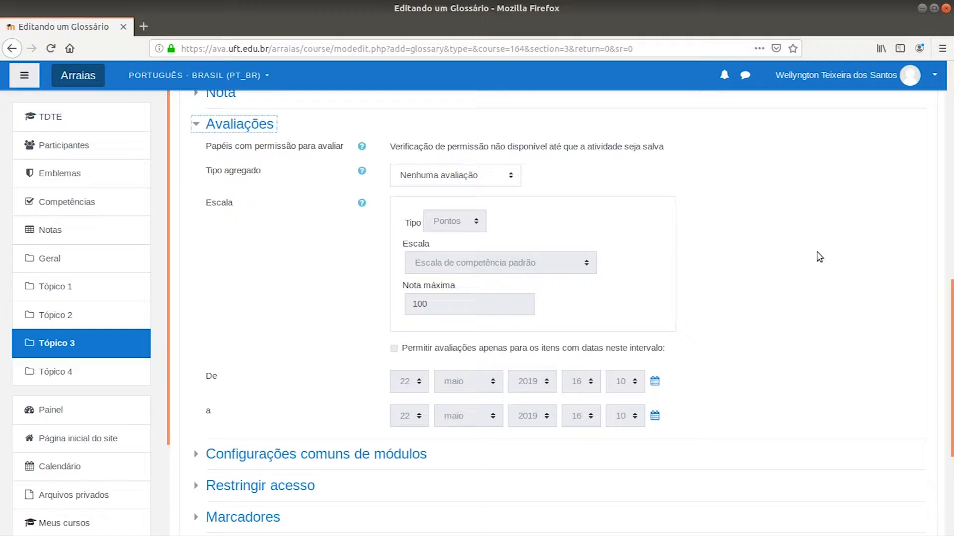
{"action": "left_click", "coordinate": [269, 127]}
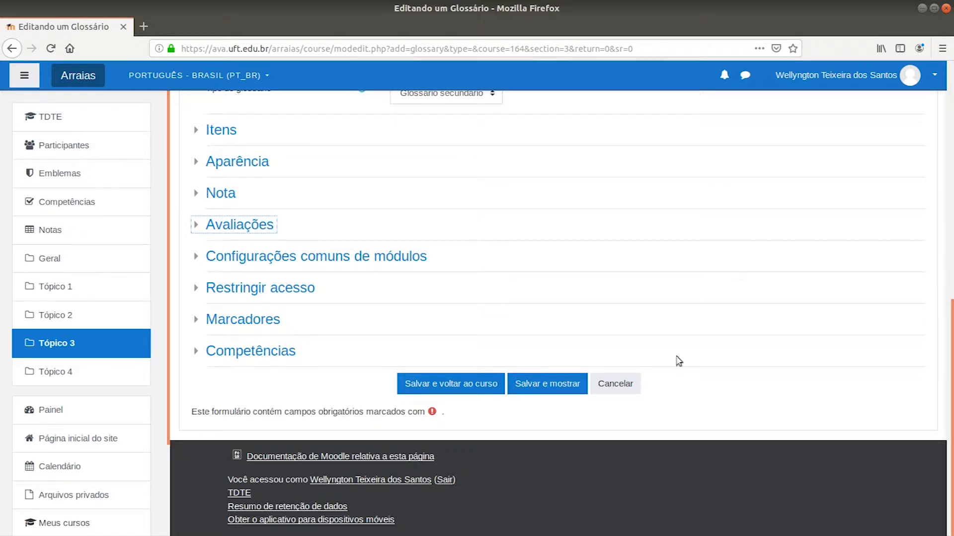
{"action": "left_click", "coordinate": [485, 387]}
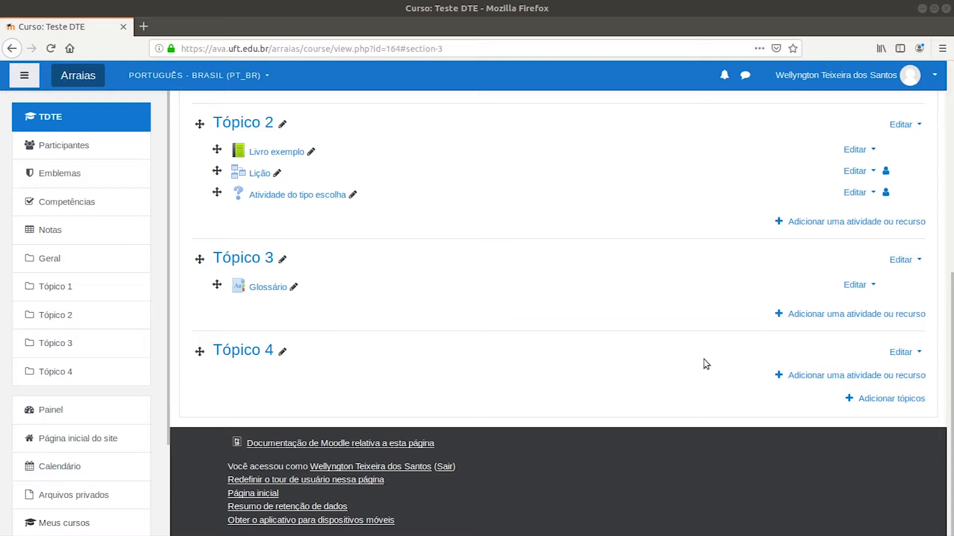
Add a Base de dados activity to Tópico 3.
{"action": "left_click", "coordinate": [904, 314]}
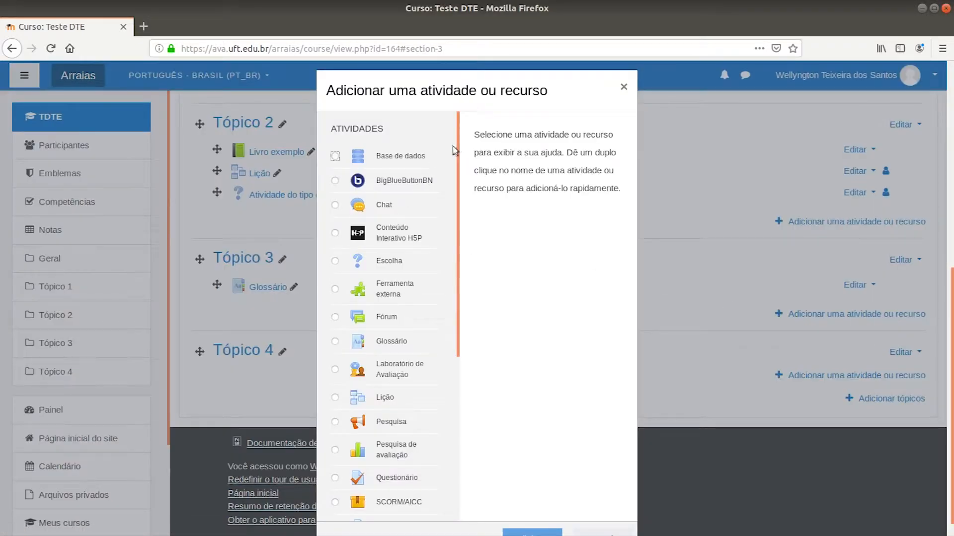
{"action": "left_click", "coordinate": [335, 156]}
{"action": "scroll", "coordinate": [532, 425], "scroll_direction": "down", "scroll_amount": 10}
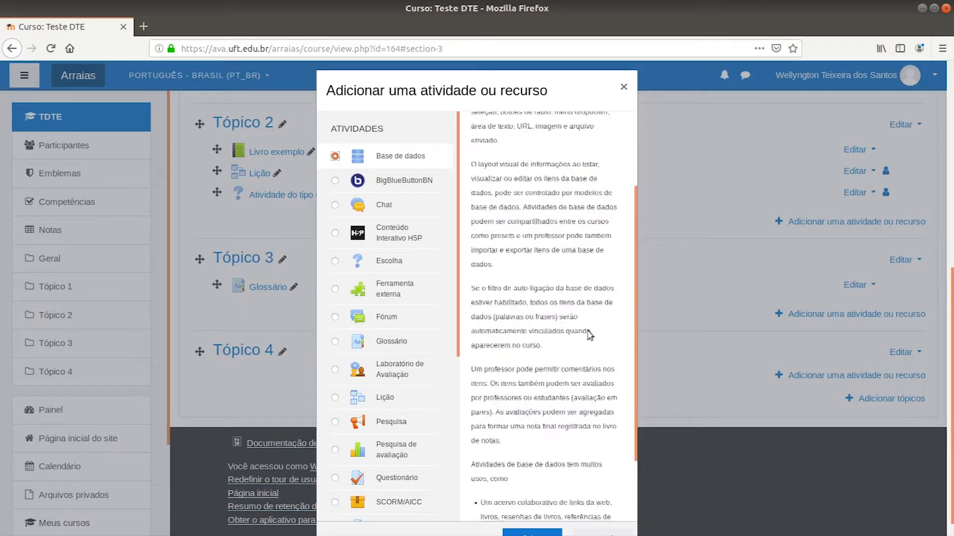
{"action": "scroll", "coordinate": [539, 521], "scroll_direction": "down", "scroll_amount": 1}
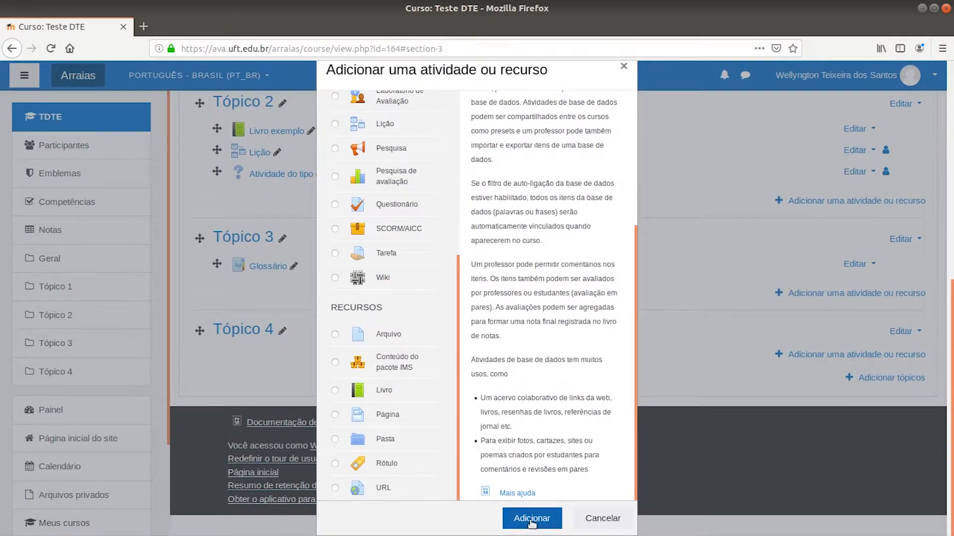
{"action": "left_click", "coordinate": [506, 518]}
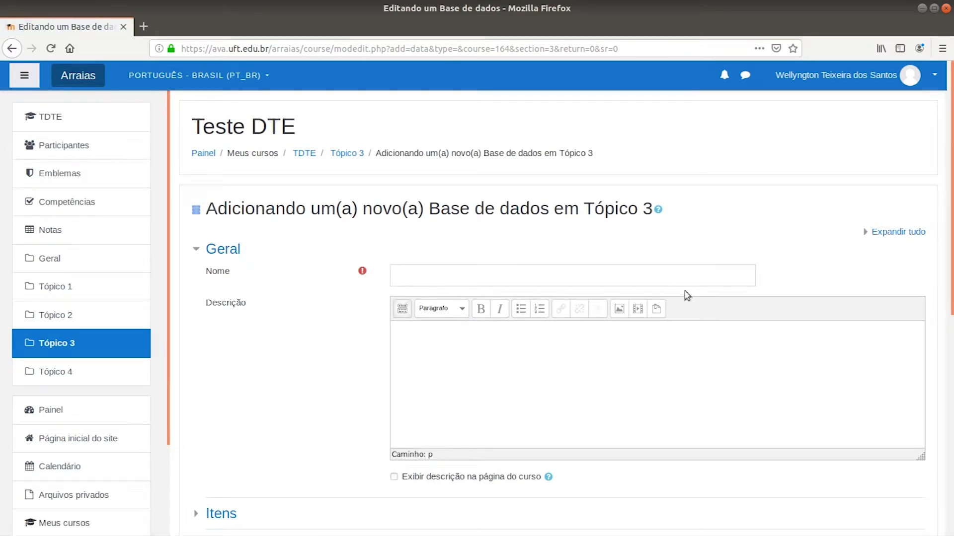
Name the new database activity "Base de dados".
{"action": "left_click", "coordinate": [471, 280]}
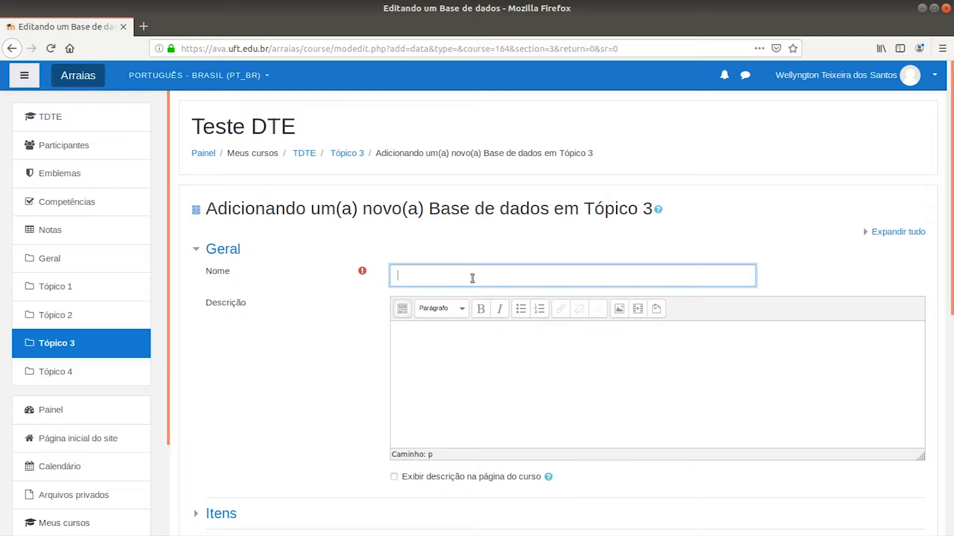
{"action": "type", "text": "Base de d"}
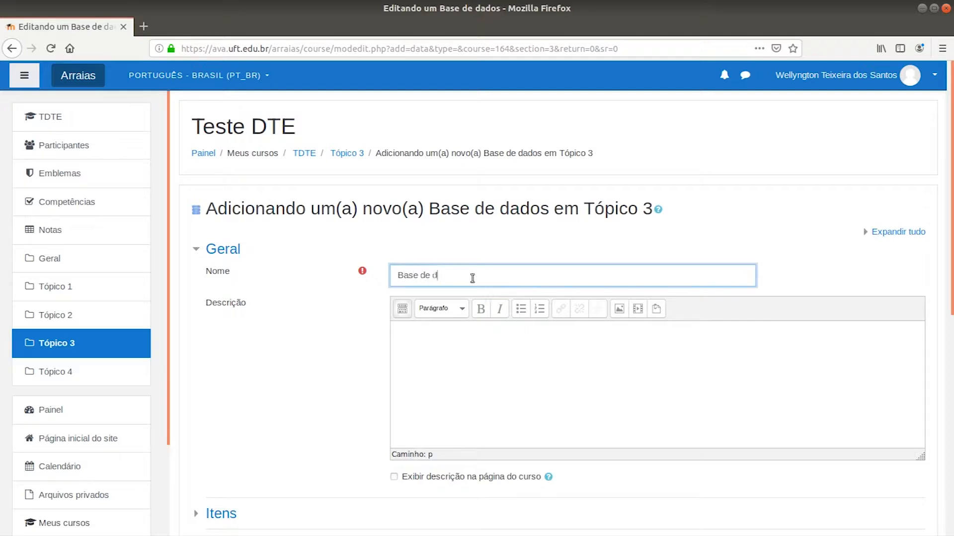
{"action": "type", "text": "ados"}
Review the database's Itens settings for approval, editing, comments, required entries and maximum number of entries.
{"action": "scroll", "coordinate": [495, 315], "scroll_direction": "down", "scroll_amount": 3}
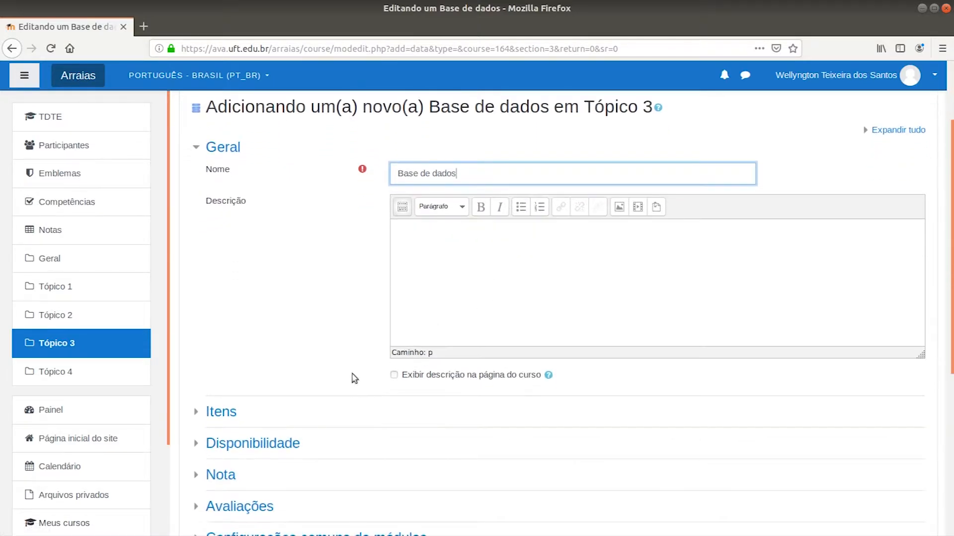
{"action": "left_click", "coordinate": [228, 416]}
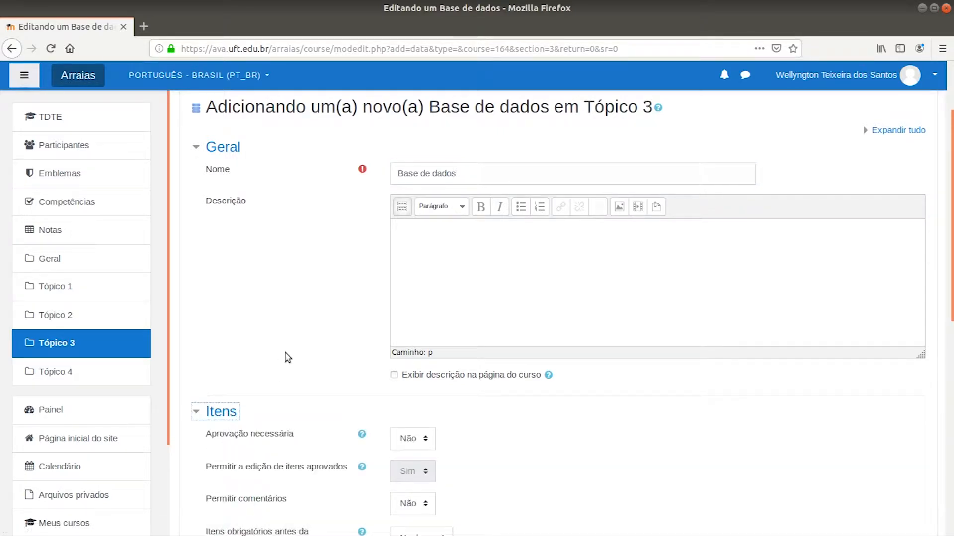
{"action": "scroll", "coordinate": [526, 380], "scroll_direction": "down", "scroll_amount": 3}
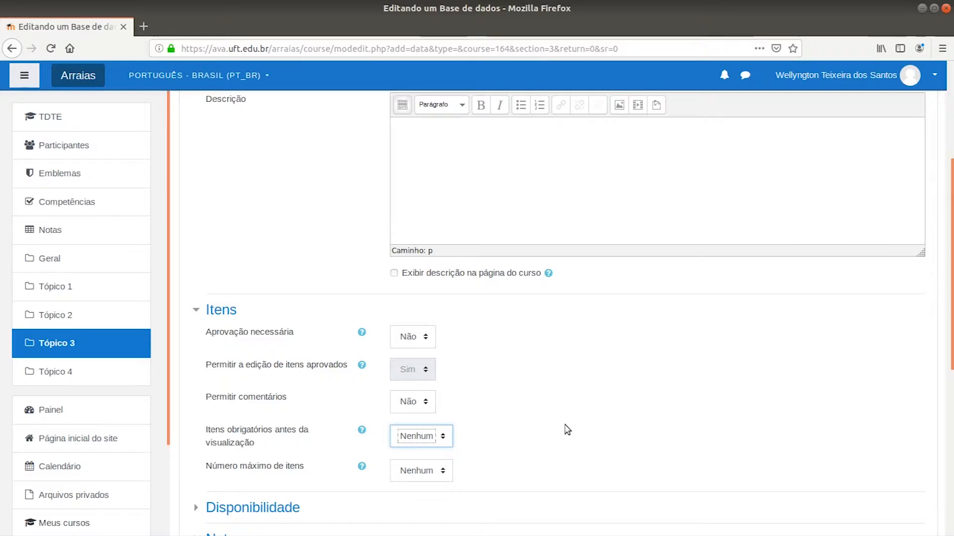
{"action": "scroll", "coordinate": [566, 428], "scroll_direction": "down", "scroll_amount": 3}
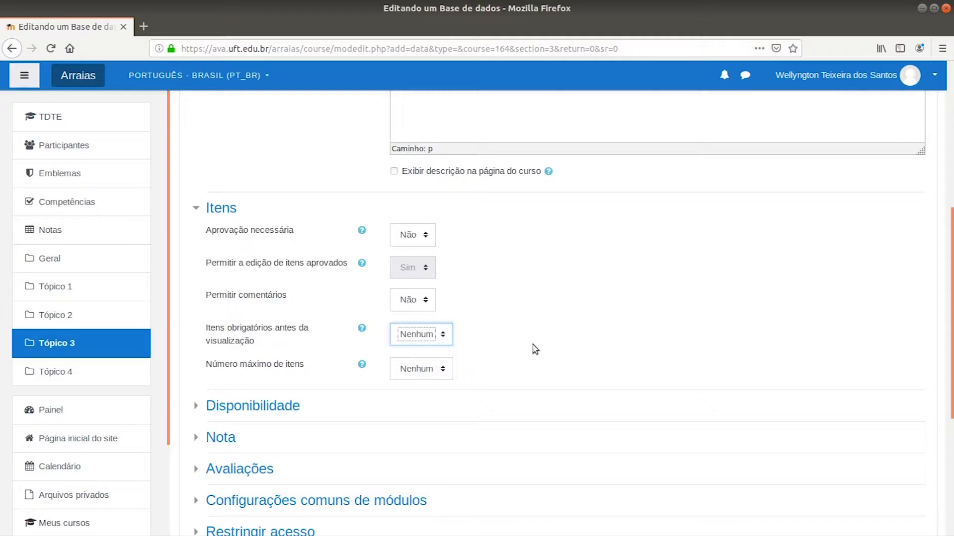
{"action": "scroll", "coordinate": [417, 358], "scroll_direction": "down", "scroll_amount": 2}
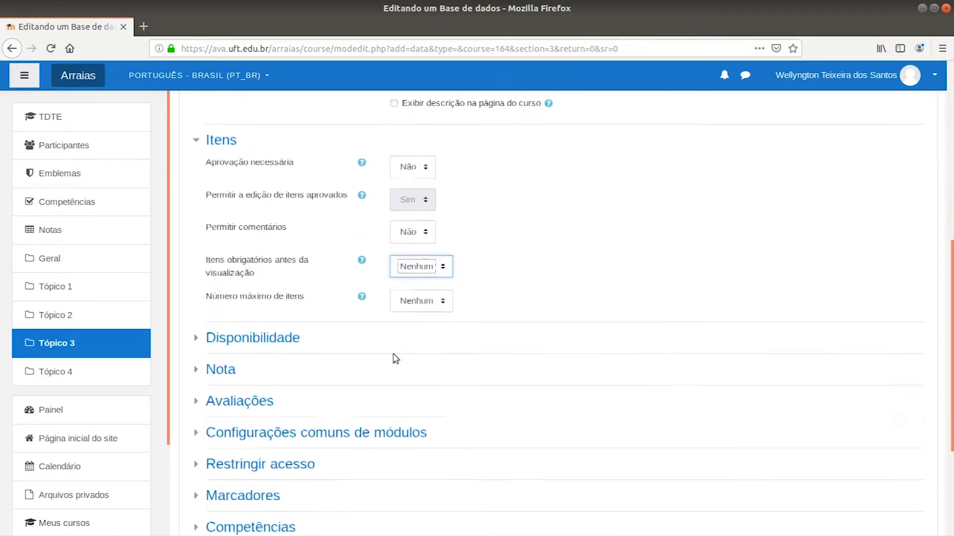
Review the database's Disponibilidade and Nota settings, keeping the grade category as Não categorizado.
{"action": "left_click", "coordinate": [252, 340]}
{"action": "scroll", "coordinate": [446, 341], "scroll_direction": "down", "scroll_amount": 2}
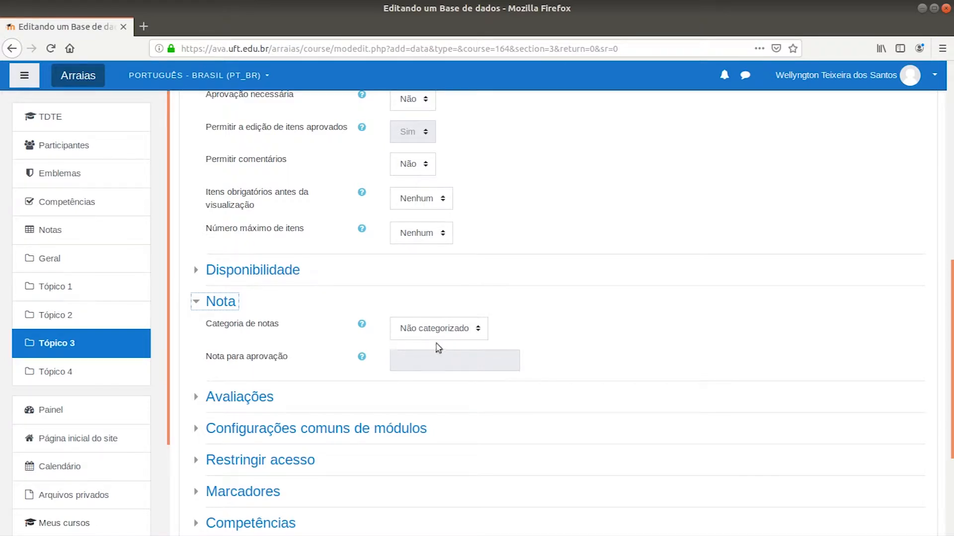
{"action": "left_click", "coordinate": [463, 332]}
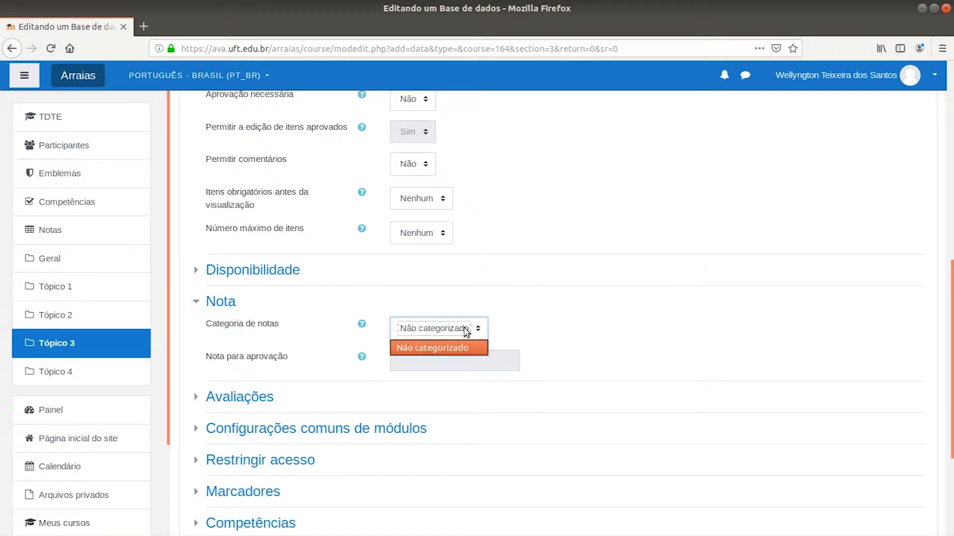
{"action": "left_click", "coordinate": [466, 332]}
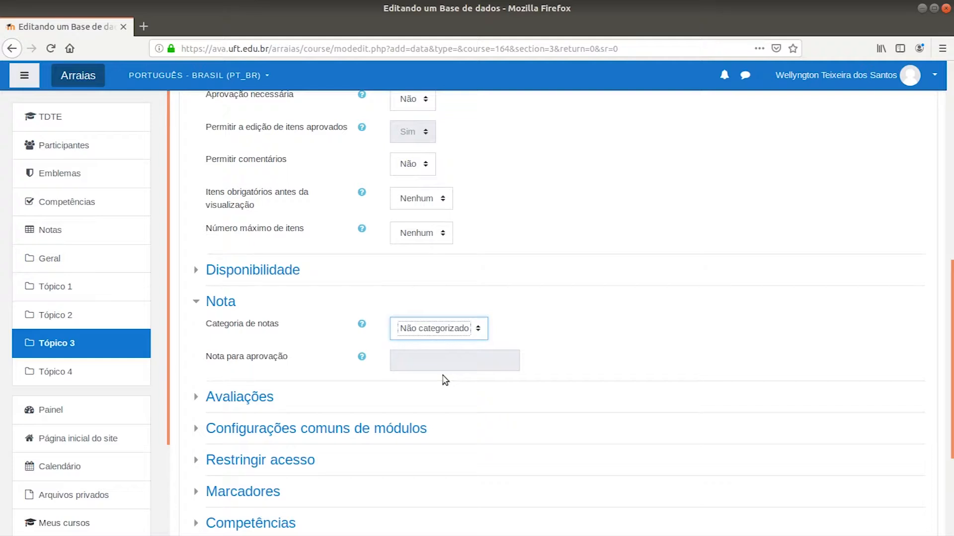
{"action": "left_click", "coordinate": [221, 302]}
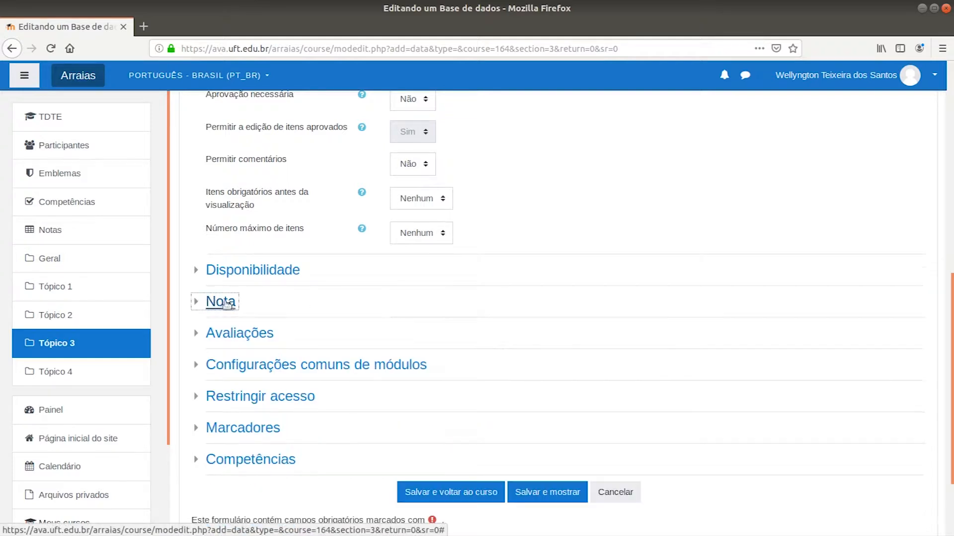
Check the database's Avaliações settings, and save the activity so that it is displayed.
{"action": "left_click", "coordinate": [263, 337]}
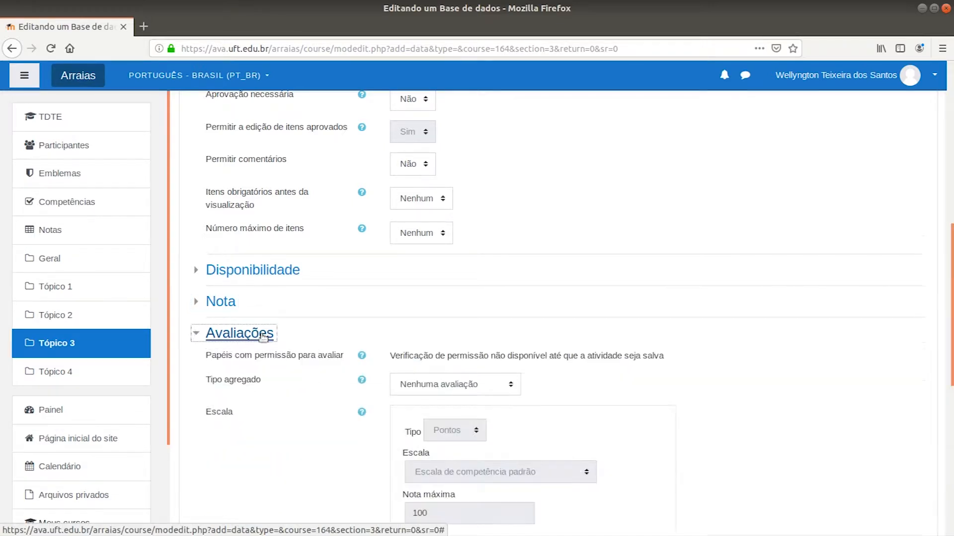
{"action": "scroll", "coordinate": [517, 383], "scroll_direction": "down", "scroll_amount": 2}
{"action": "scroll", "coordinate": [516, 383], "scroll_direction": "down", "scroll_amount": 3}
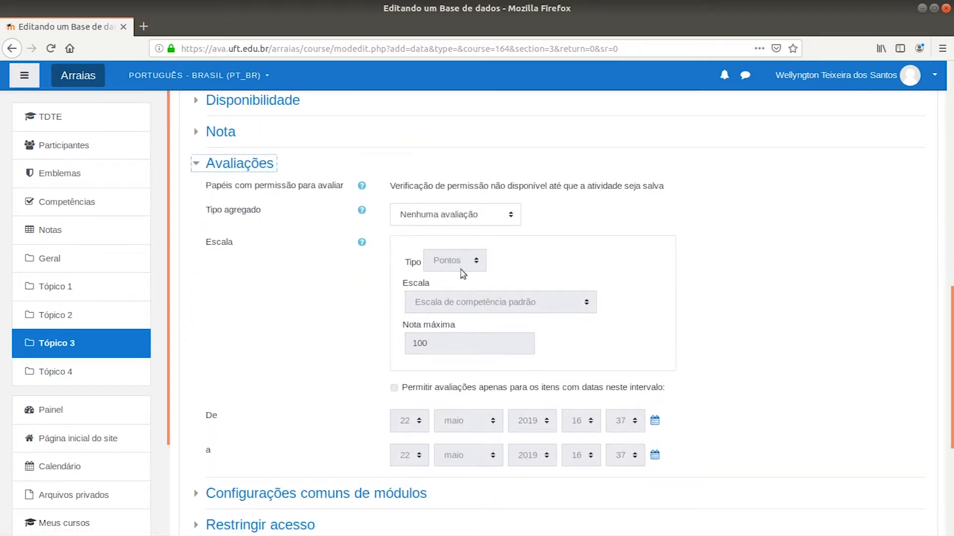
{"action": "left_click", "coordinate": [253, 168]}
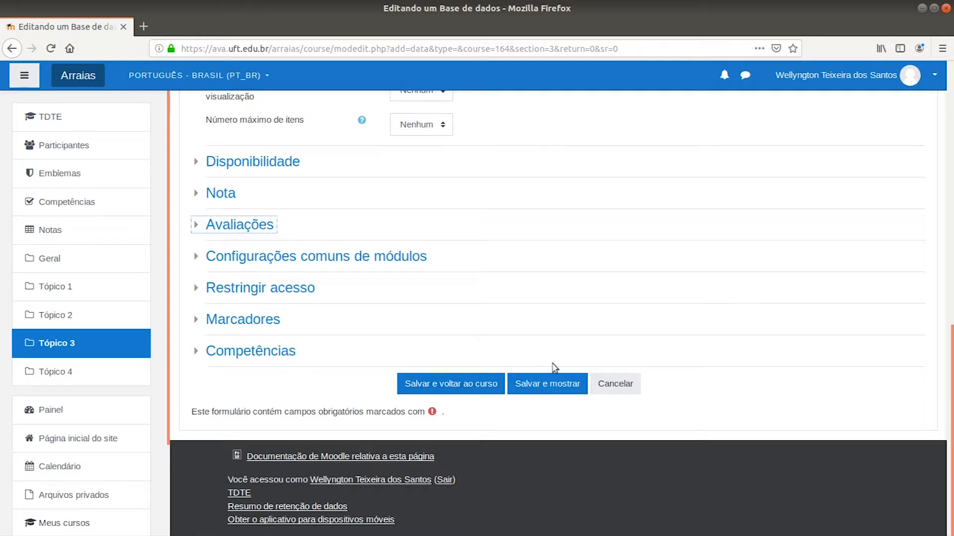
{"action": "left_click", "coordinate": [550, 390]}
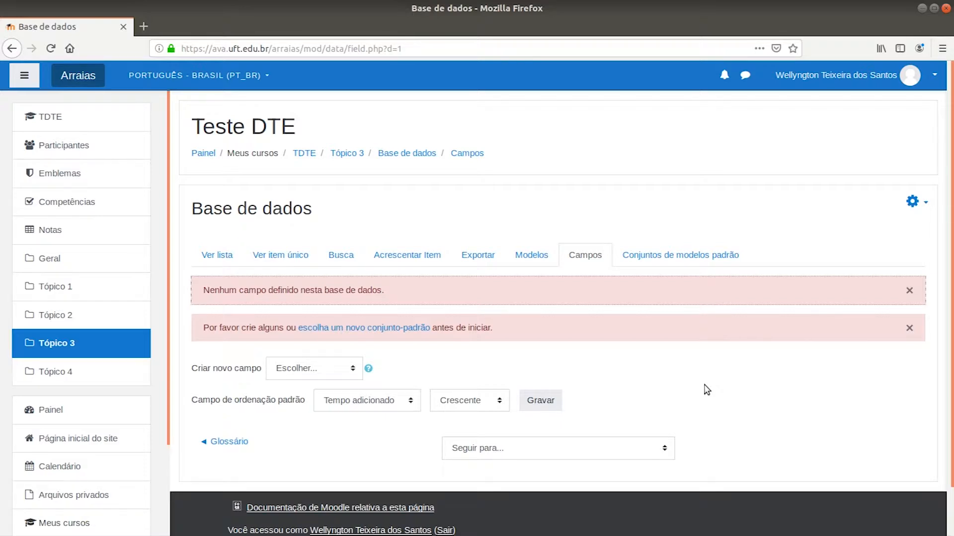
Create an Inserção de texto field named "Nome Completo" in the database.
{"action": "left_click", "coordinate": [324, 372]}
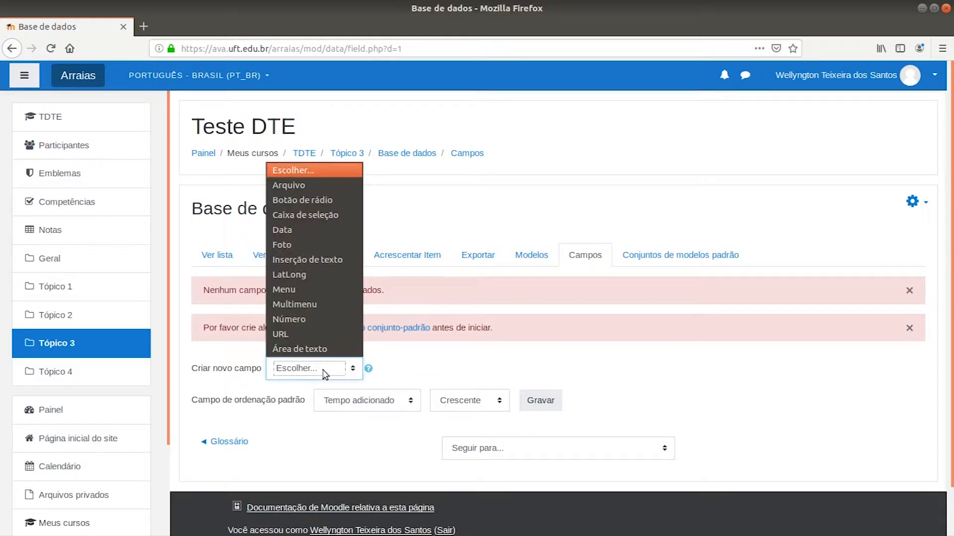
{"action": "left_click", "coordinate": [331, 260]}
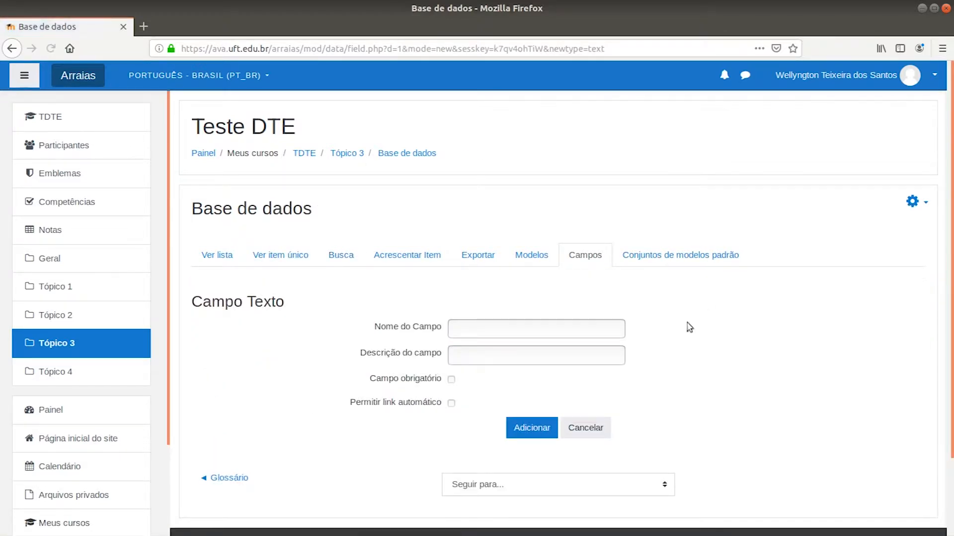
{"action": "scroll", "coordinate": [706, 303], "scroll_direction": "down", "scroll_amount": 2}
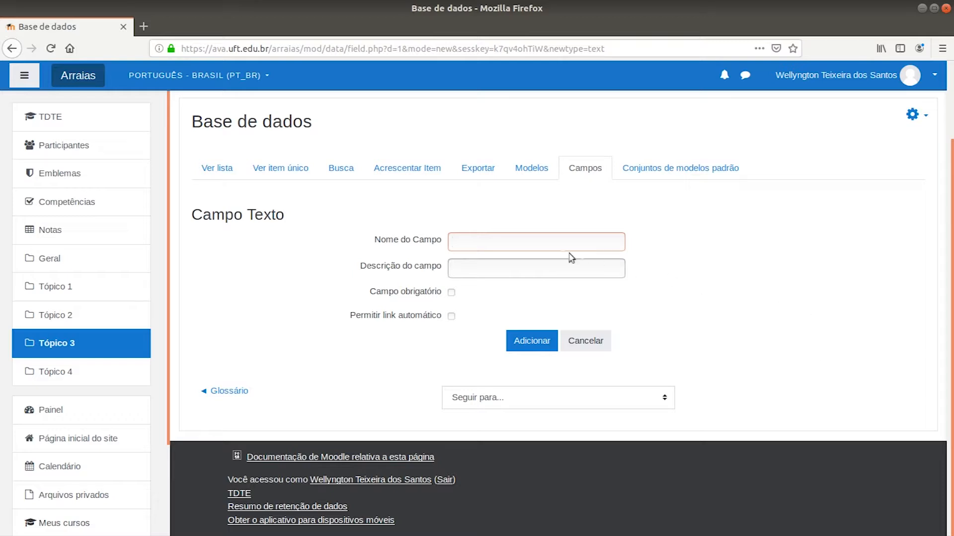
{"action": "type", "text": "Nome Completo"}
{"action": "left_click", "coordinate": [544, 345]}
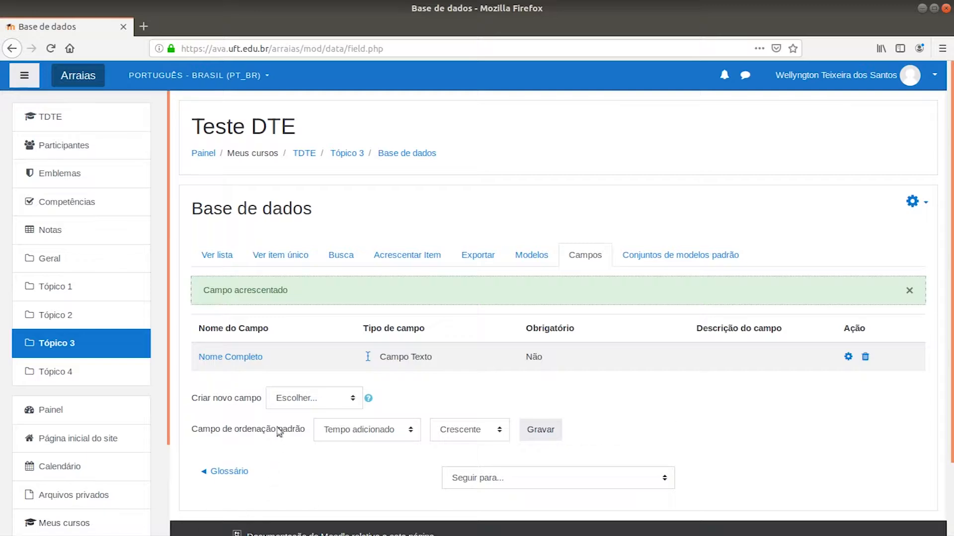
Start a new Caixa de seleção field in the database and name it "Sexo".
{"action": "scroll", "coordinate": [279, 435], "scroll_direction": "down", "scroll_amount": 1}
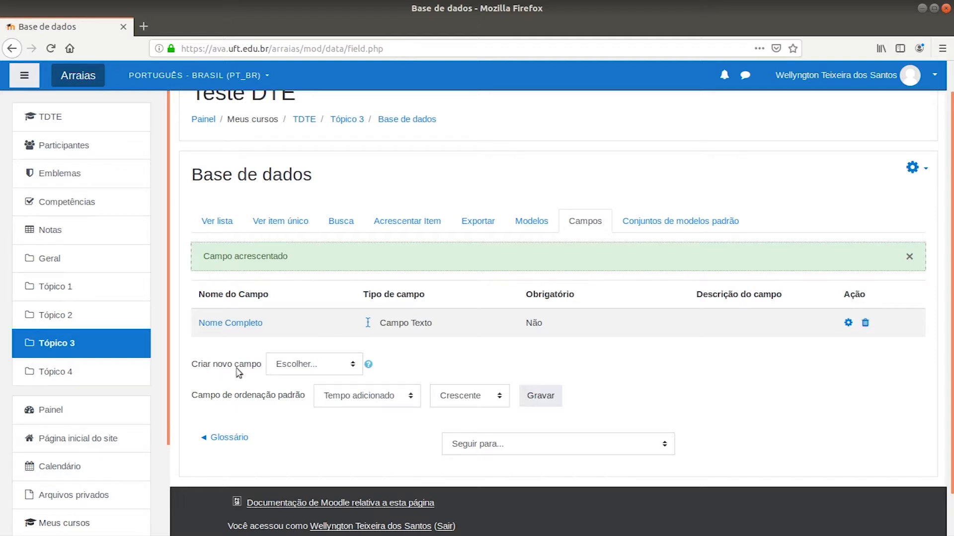
{"action": "left_click", "coordinate": [342, 366]}
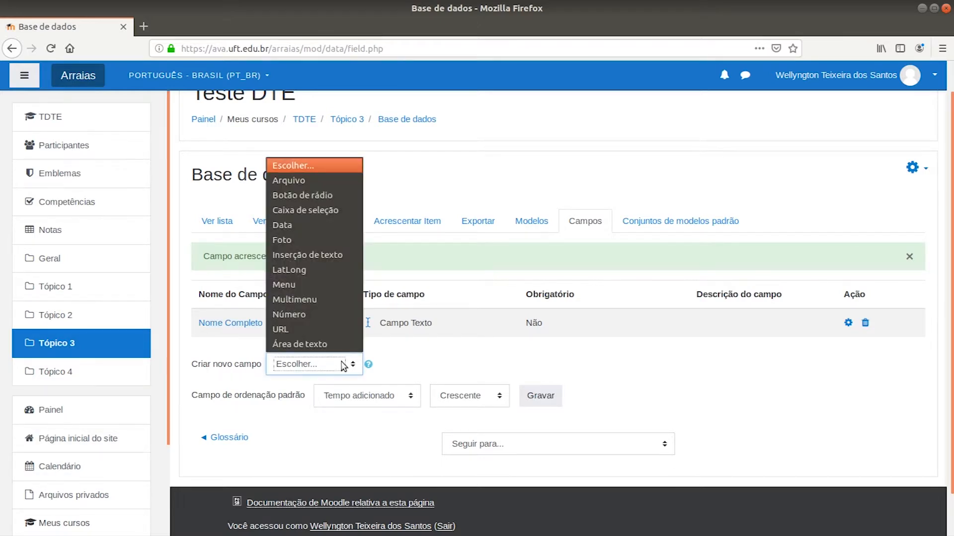
{"action": "left_click", "coordinate": [330, 211]}
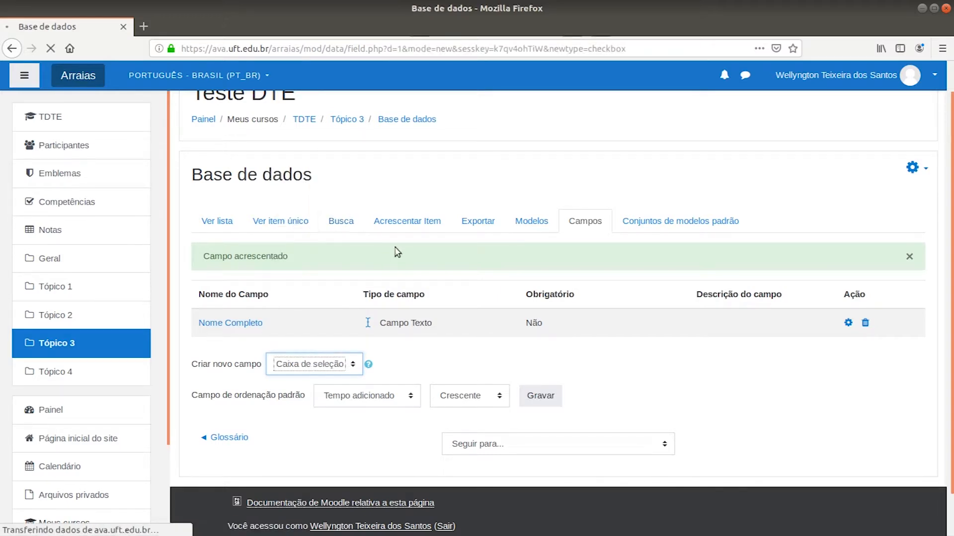
{"action": "left_click", "coordinate": [532, 322]}
{"action": "type", "text": "S"}
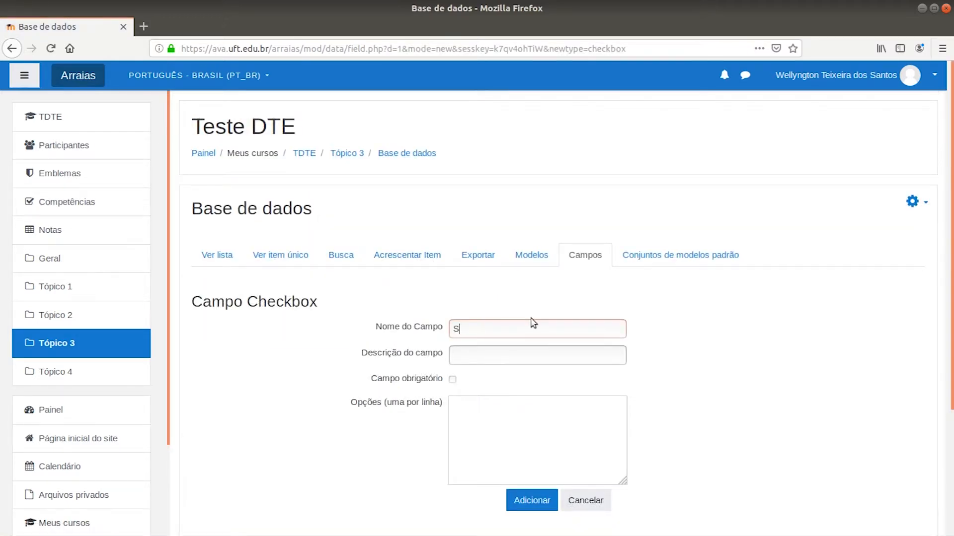
{"action": "type", "text": "exo"}
Enter Masculino and Feminino as the Sexo field's options, one per line, and add the field.
{"action": "left_click", "coordinate": [467, 405]}
{"action": "type", "text": "M"}
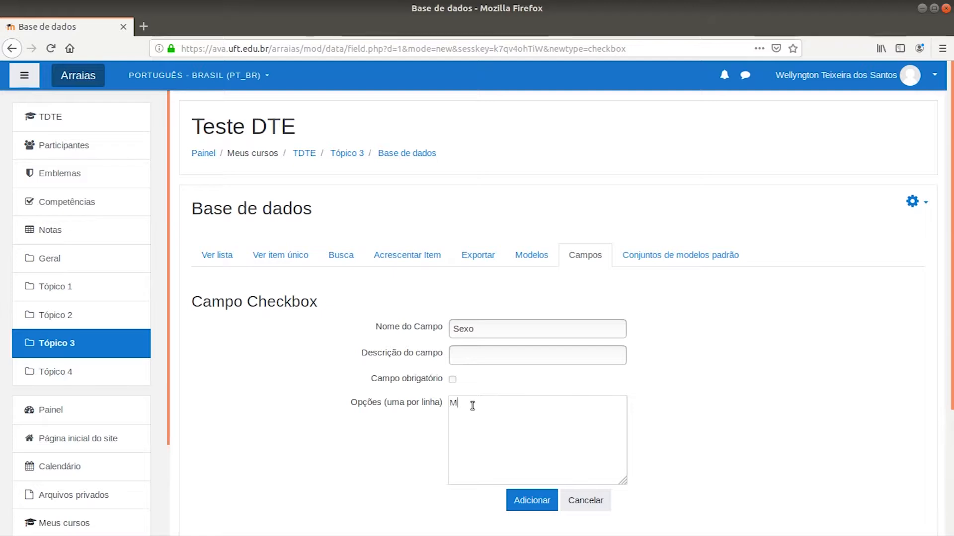
{"action": "type", "text": "asculino"}
{"action": "key", "text": "Return"}
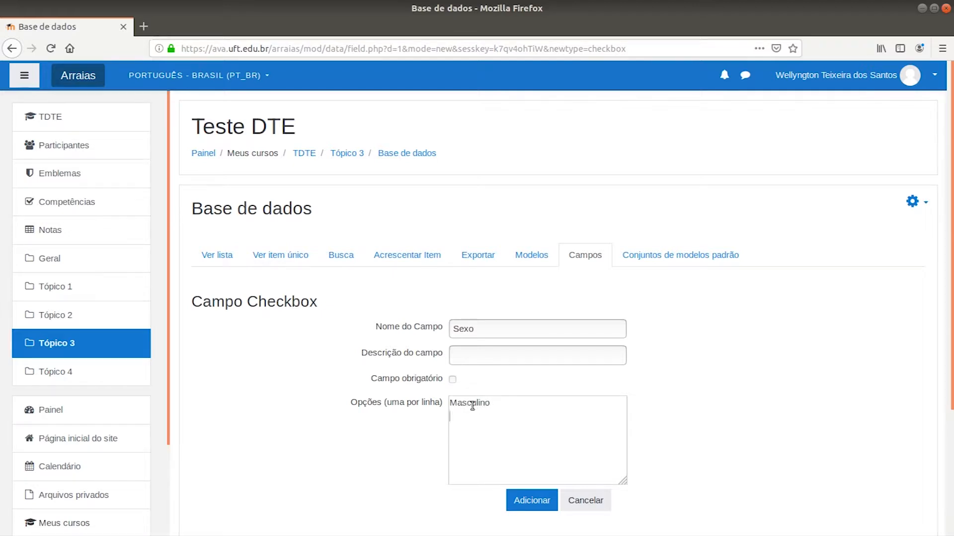
{"action": "type", "text": "Feminino"}
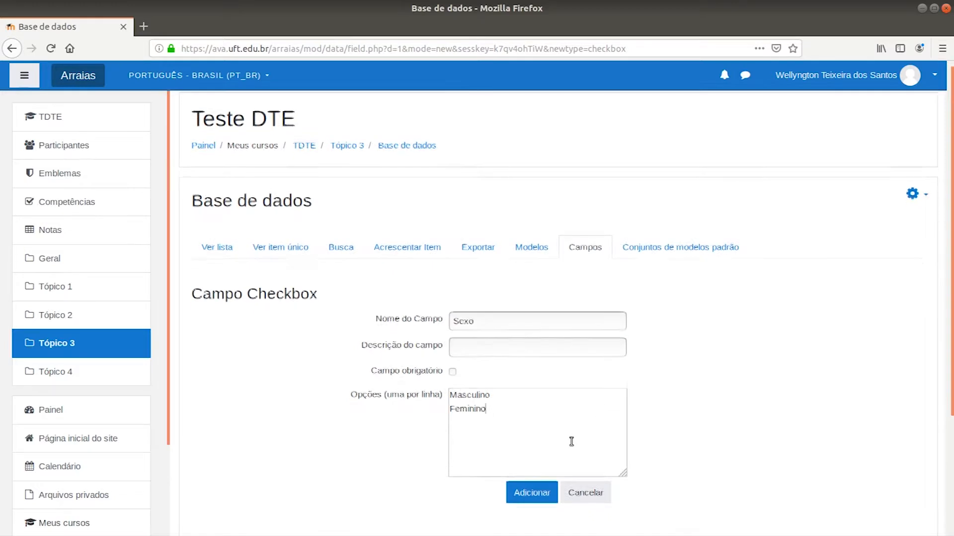
{"action": "scroll", "coordinate": [571, 442], "scroll_direction": "down", "scroll_amount": 2}
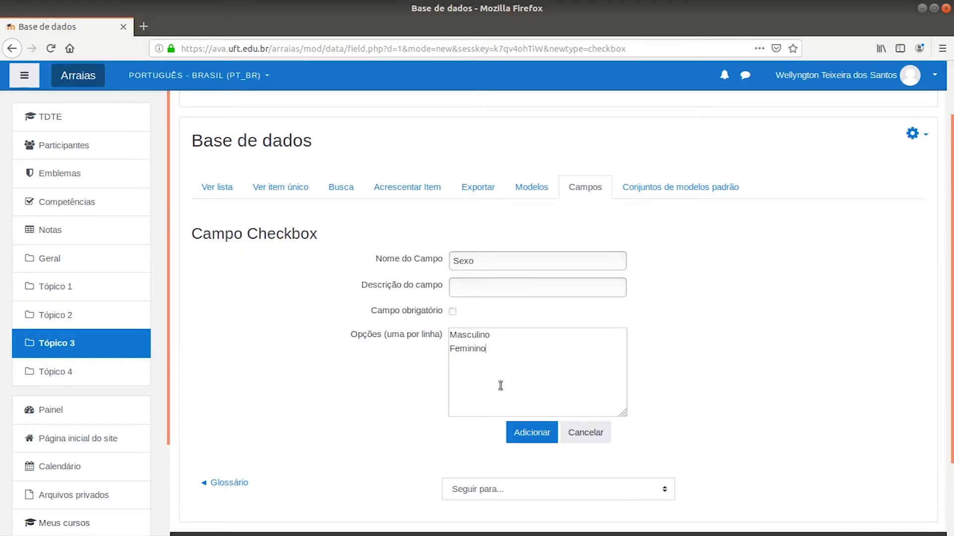
{"action": "left_click", "coordinate": [547, 436]}
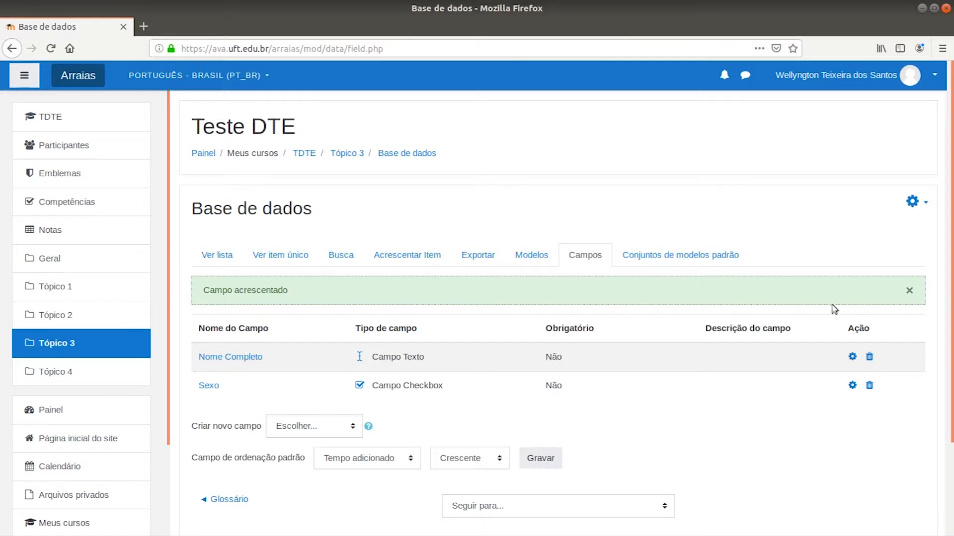
Create a Foto field named "Foto" in the database with a maximum size of 5Mb.
{"action": "left_click", "coordinate": [349, 428]}
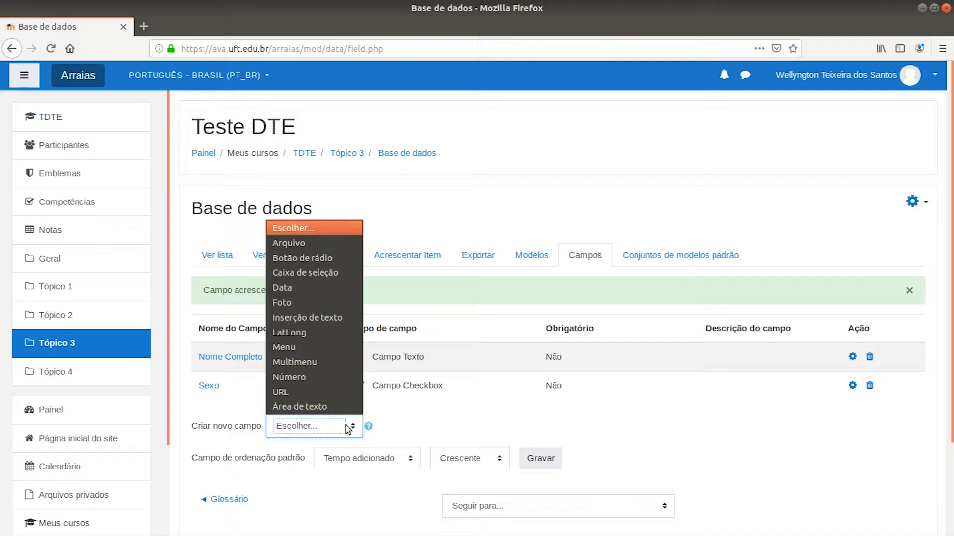
{"action": "left_click", "coordinate": [292, 301]}
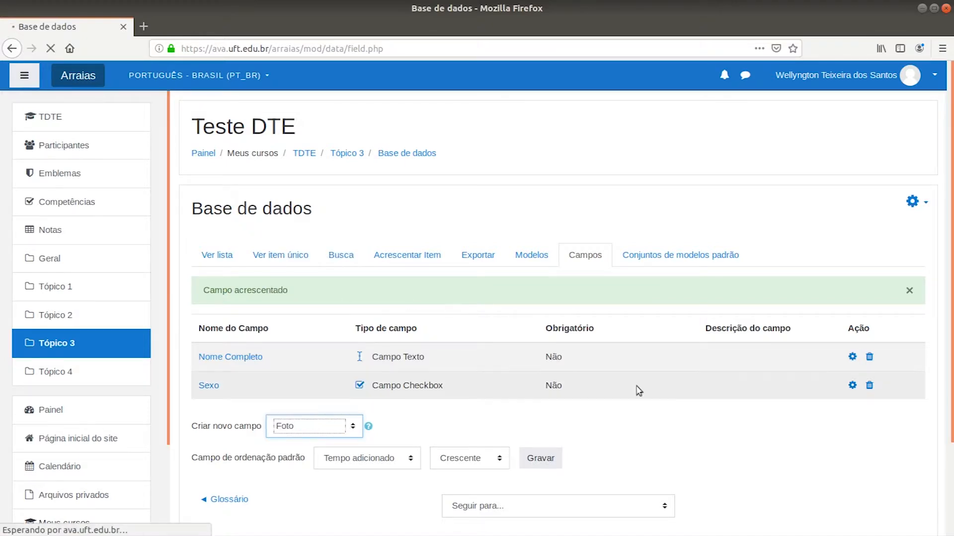
{"action": "scroll", "coordinate": [751, 471], "scroll_direction": "down", "scroll_amount": 3}
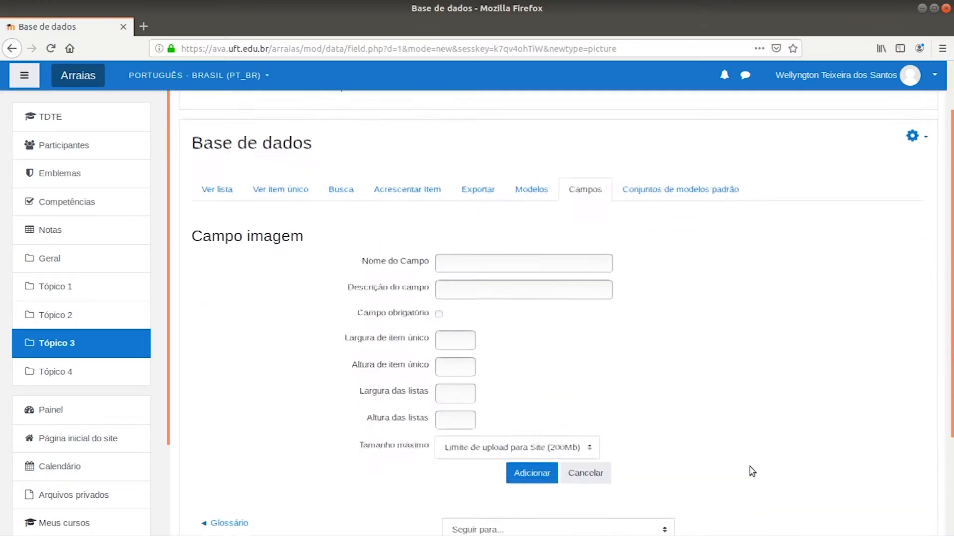
{"action": "left_click", "coordinate": [535, 230]}
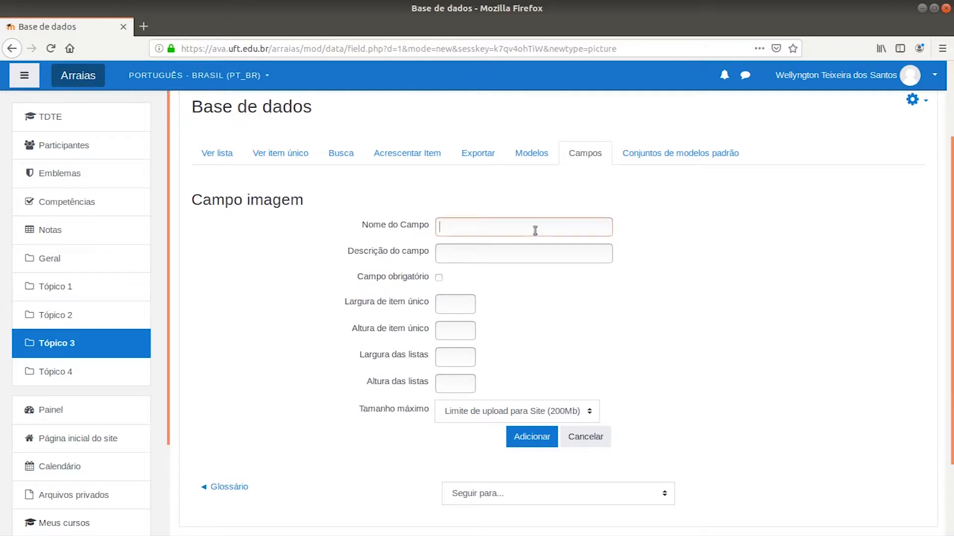
{"action": "type", "text": "Foto"}
{"action": "left_click", "coordinate": [556, 412]}
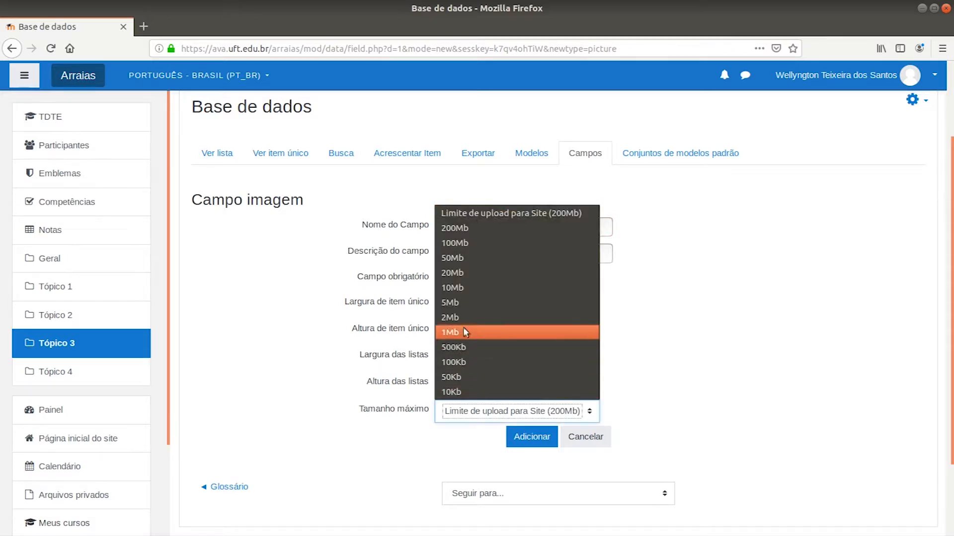
{"action": "left_click", "coordinate": [460, 301]}
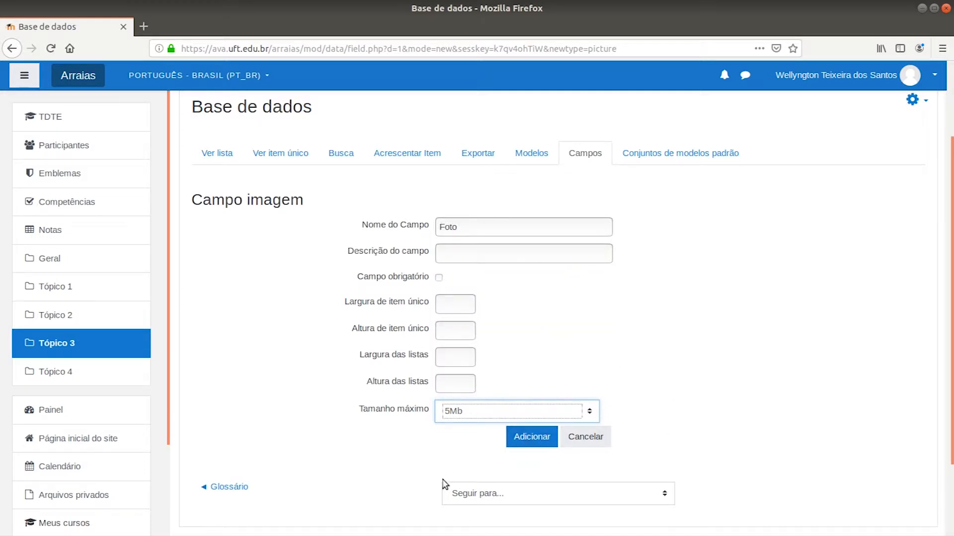
{"action": "left_click", "coordinate": [532, 436]}
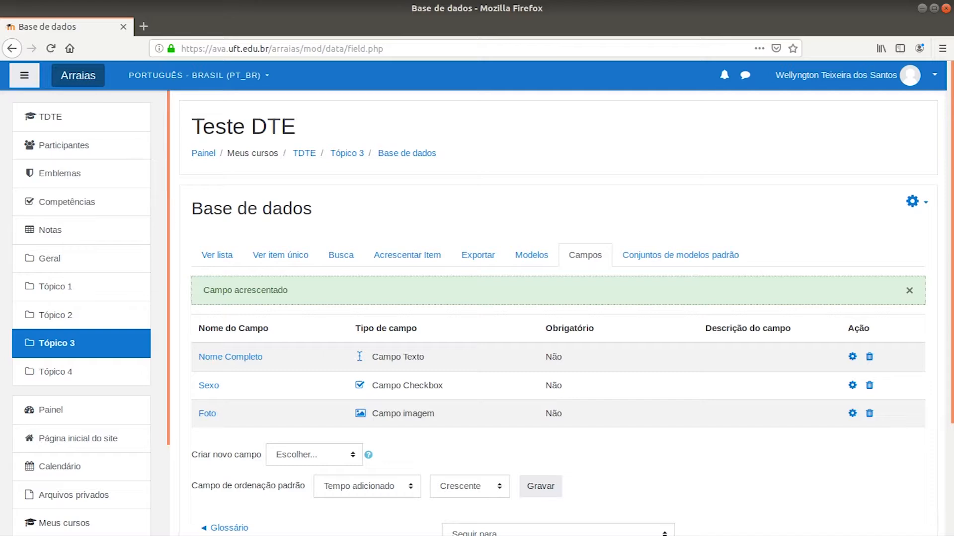
Review the database's form for adding an item and its list of entries.
{"action": "left_click", "coordinate": [426, 257]}
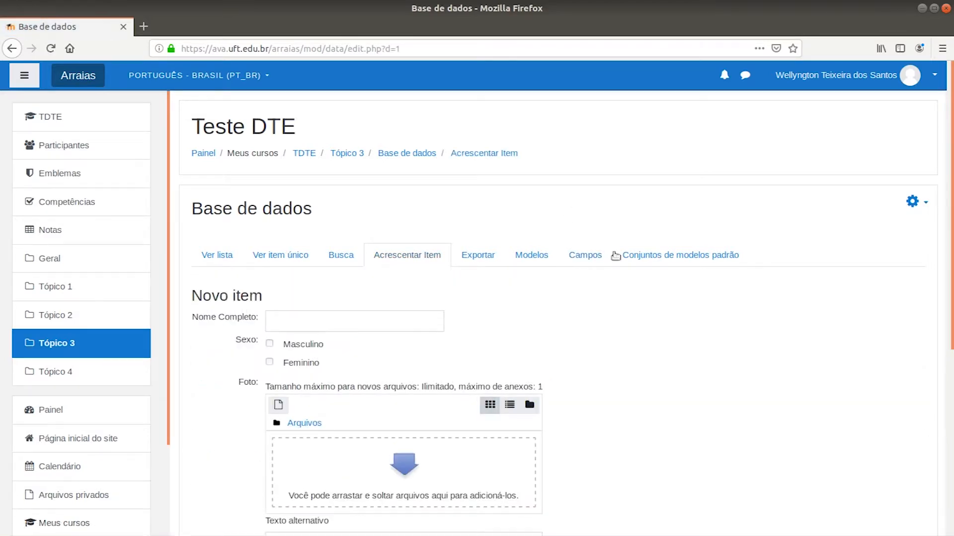
{"action": "scroll", "coordinate": [716, 356], "scroll_direction": "down", "scroll_amount": 5}
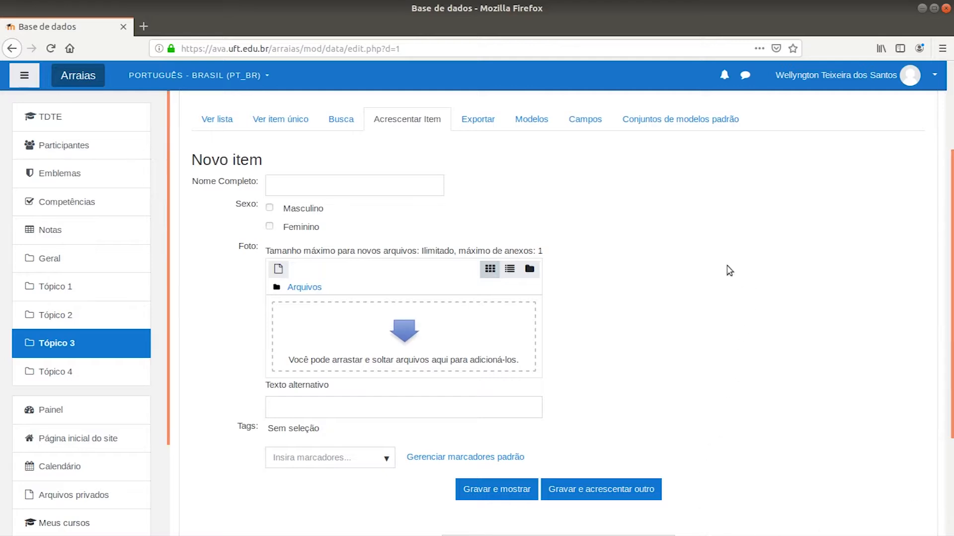
{"action": "scroll", "coordinate": [739, 325], "scroll_direction": "up", "scroll_amount": 3}
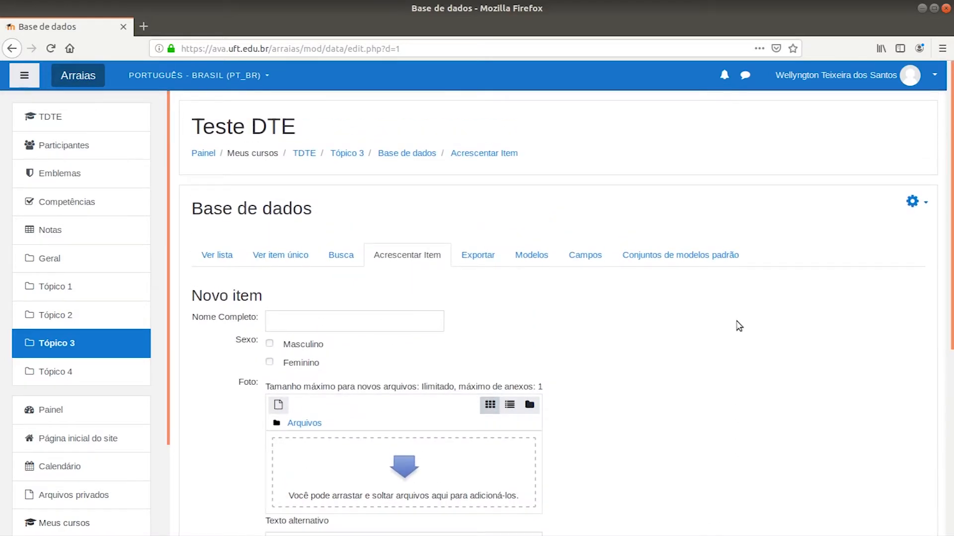
{"action": "left_click", "coordinate": [232, 261]}
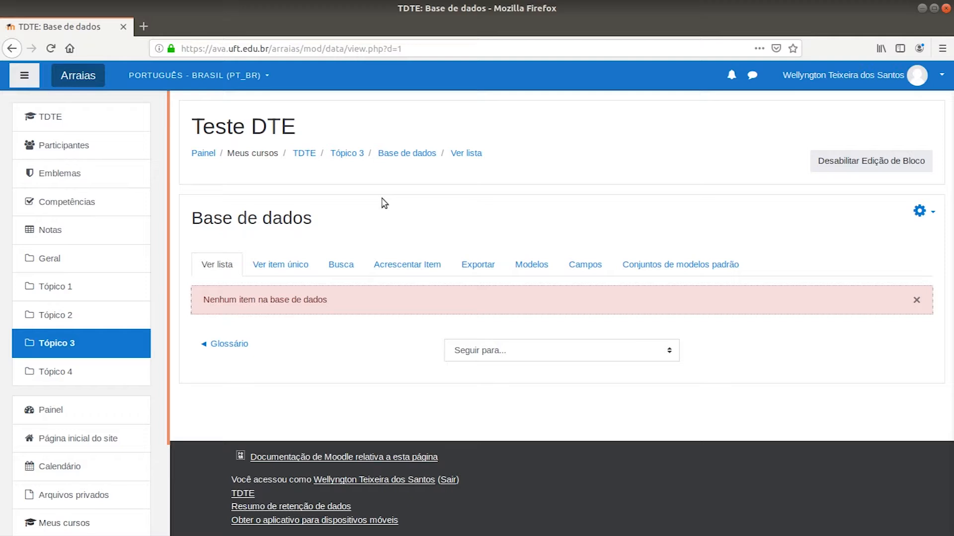
Return to the course page and add a Questionário activity in Tópico 1, naming it "Atividade Questionário".
{"action": "left_click", "coordinate": [347, 153]}
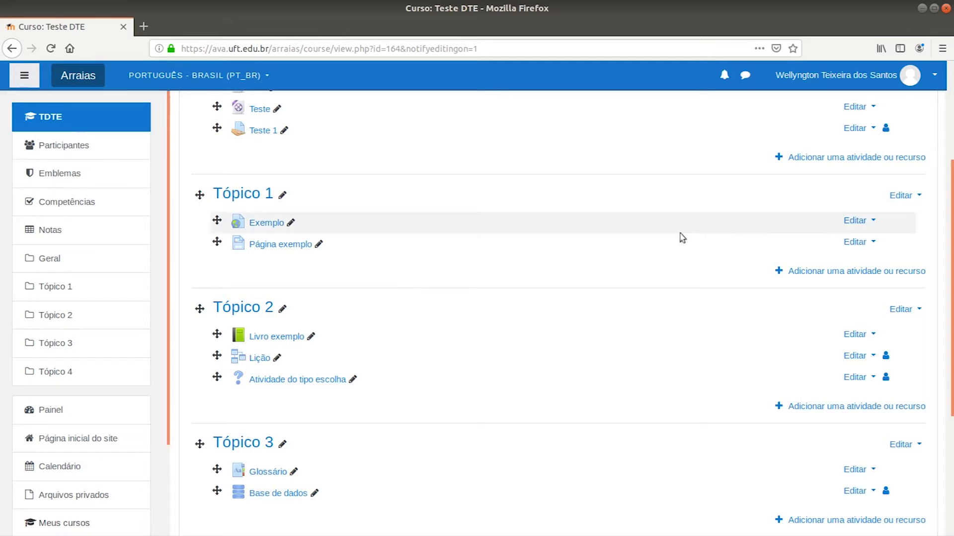
{"action": "left_click", "coordinate": [807, 272]}
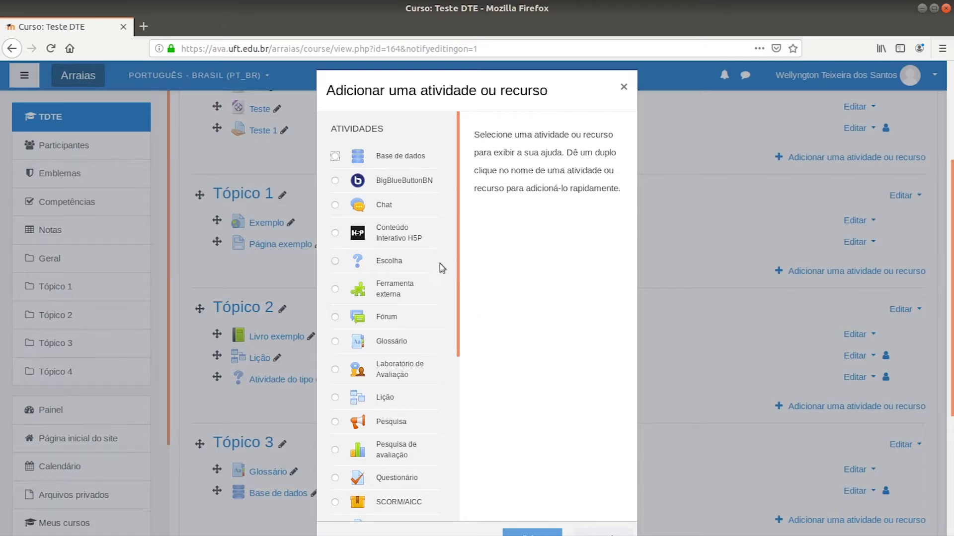
{"action": "left_click", "coordinate": [334, 477]}
{"action": "scroll", "coordinate": [616, 437], "scroll_direction": "down", "scroll_amount": 3}
{"action": "scroll", "coordinate": [614, 443], "scroll_direction": "down", "scroll_amount": 6}
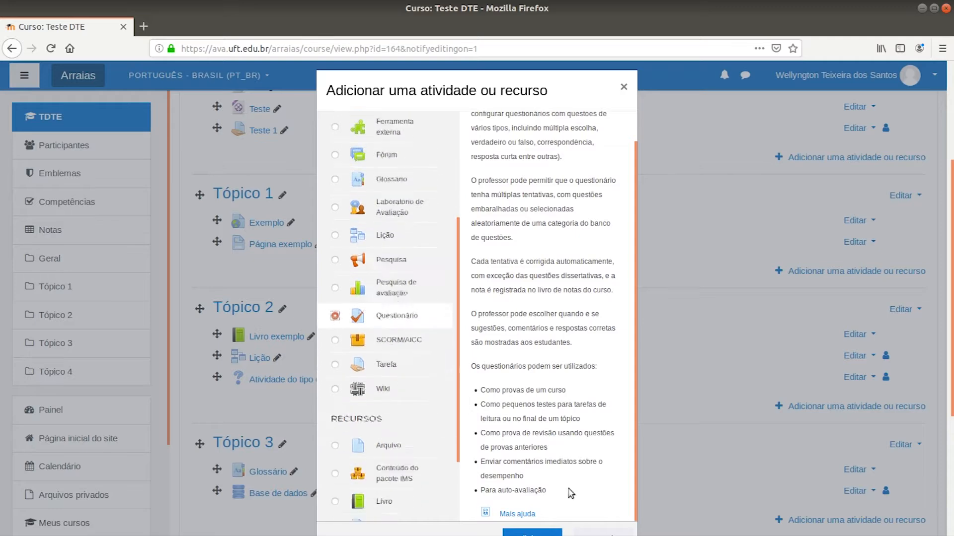
{"action": "left_click", "coordinate": [544, 442]}
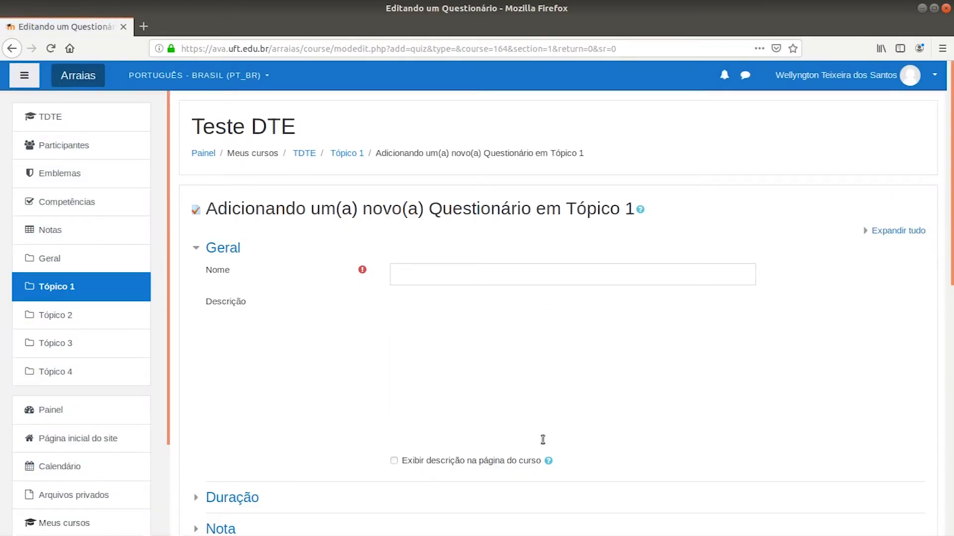
{"action": "left_click", "coordinate": [434, 271]}
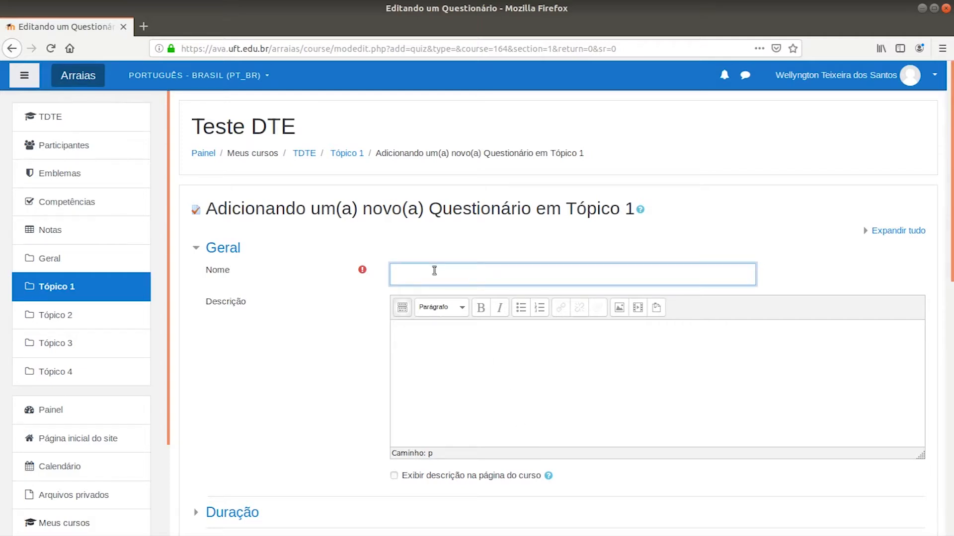
{"action": "type", "text": "Atividade Questionário"}
Enable the quiz's opening and closing dates in Duração, and set the closing day to 30 maio 2019.
{"action": "scroll", "coordinate": [643, 370], "scroll_direction": "down", "scroll_amount": 1}
{"action": "scroll", "coordinate": [644, 371], "scroll_direction": "down", "scroll_amount": 5}
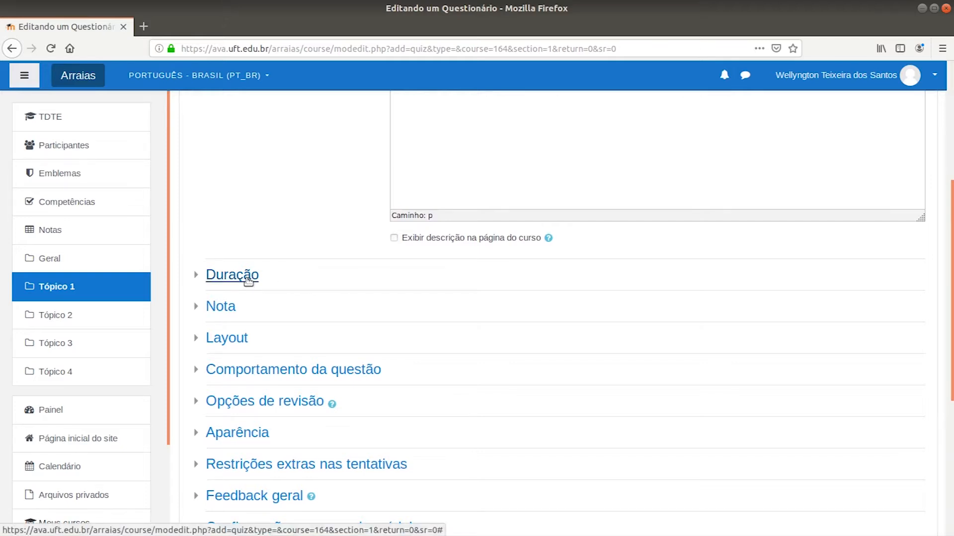
{"action": "left_click", "coordinate": [247, 280]}
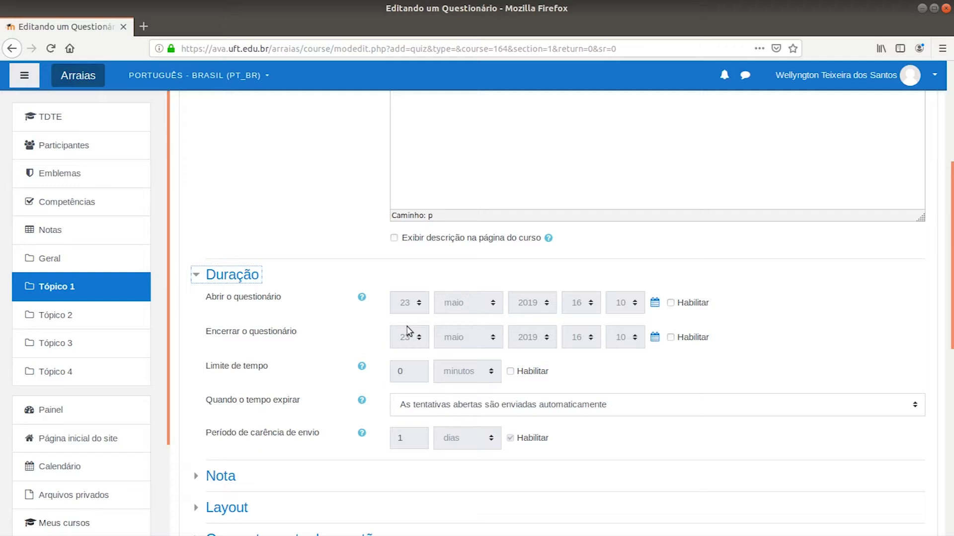
{"action": "left_click", "coordinate": [671, 303]}
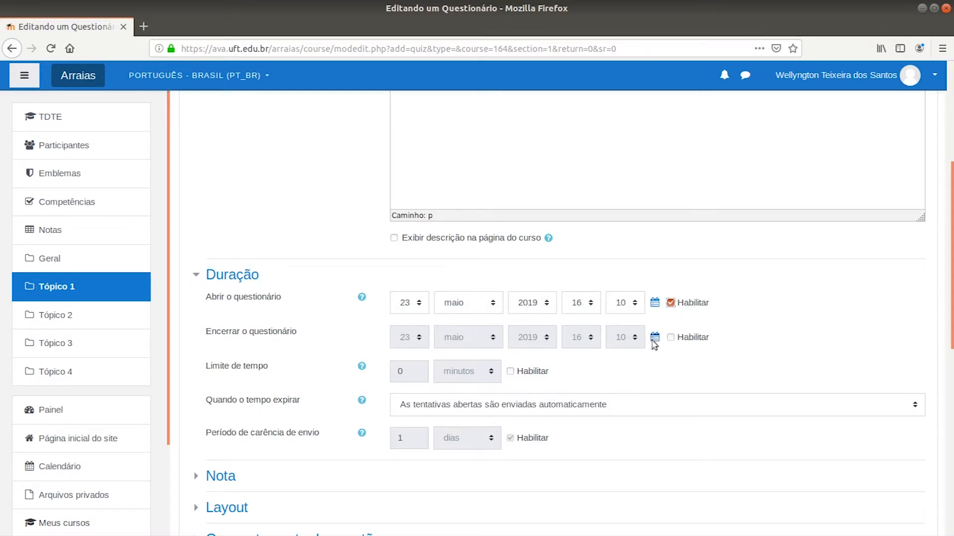
{"action": "left_click", "coordinate": [671, 337]}
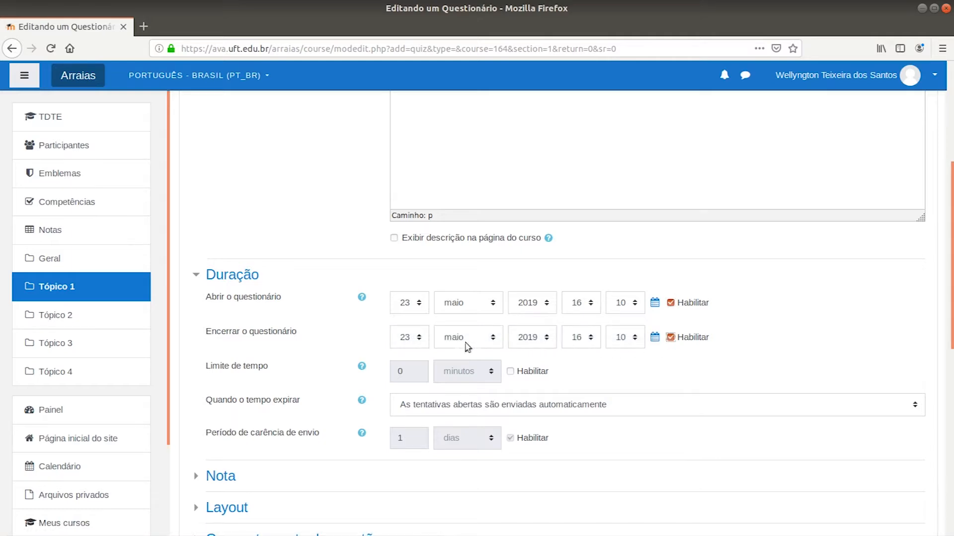
{"action": "left_click", "coordinate": [409, 338]}
{"action": "left_click", "coordinate": [410, 337]}
{"action": "scroll", "coordinate": [412, 340], "scroll_direction": "down", "scroll_amount": 3}
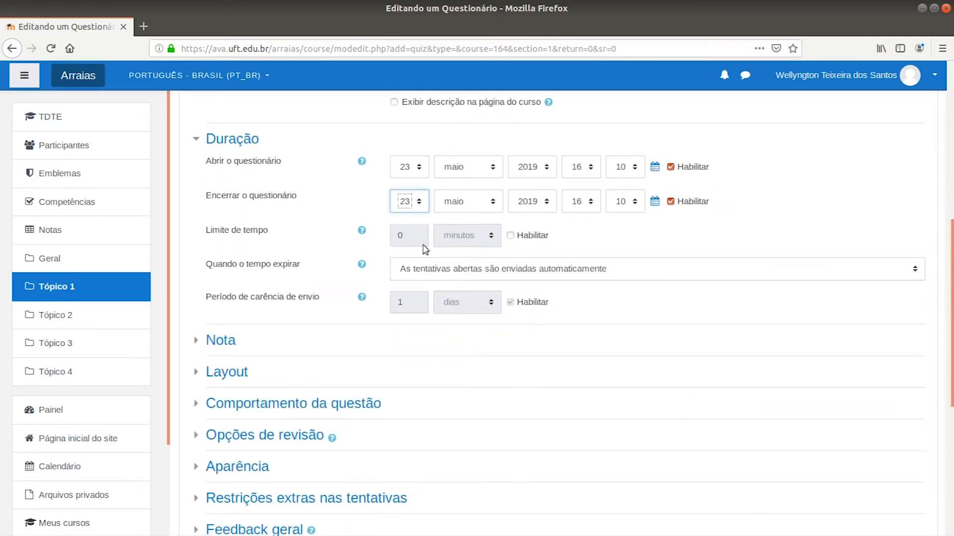
{"action": "left_click", "coordinate": [421, 202]}
{"action": "scroll", "coordinate": [422, 378], "scroll_direction": "down", "scroll_amount": 3}
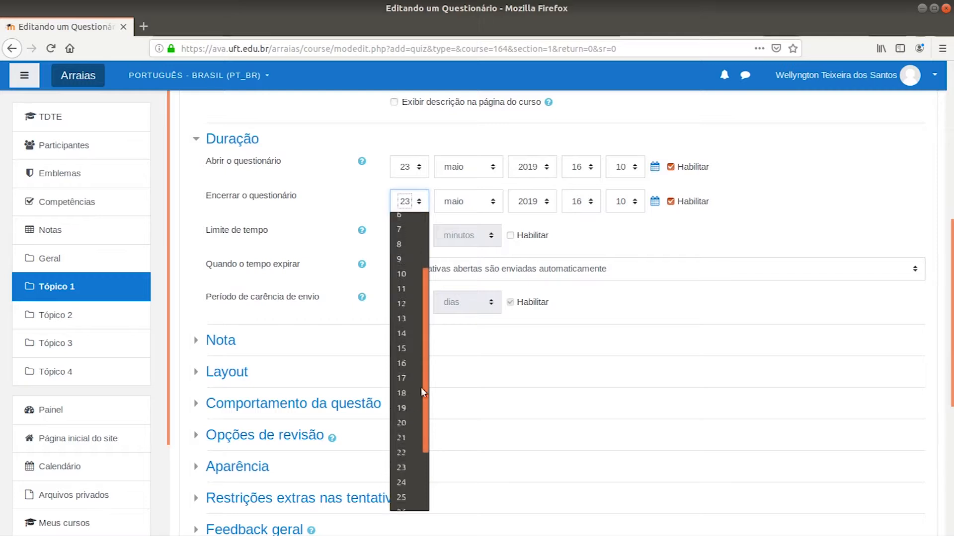
{"action": "left_click", "coordinate": [403, 489]}
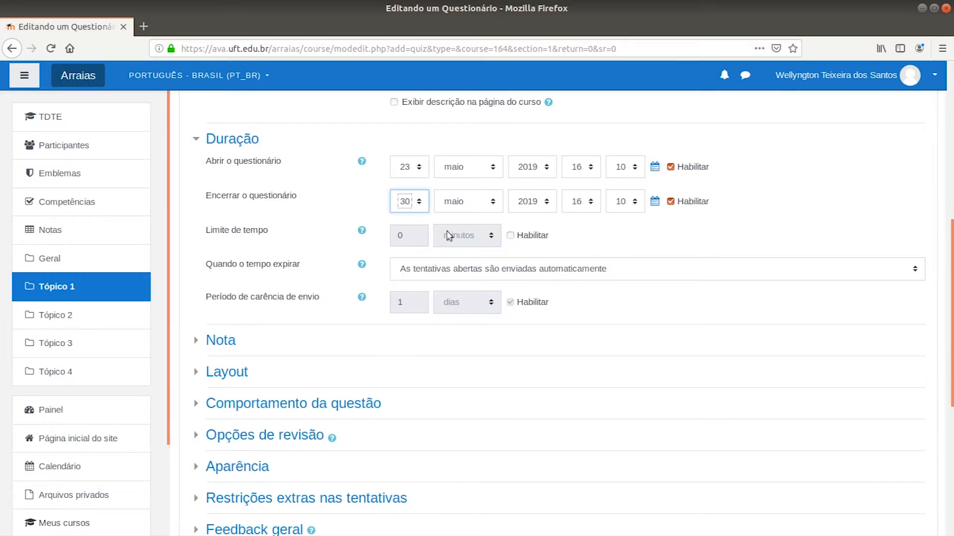
Enable the quiz's time limit and set it to 15 minutes.
{"action": "left_click", "coordinate": [510, 235]}
{"action": "double_click", "coordinate": [391, 235]}
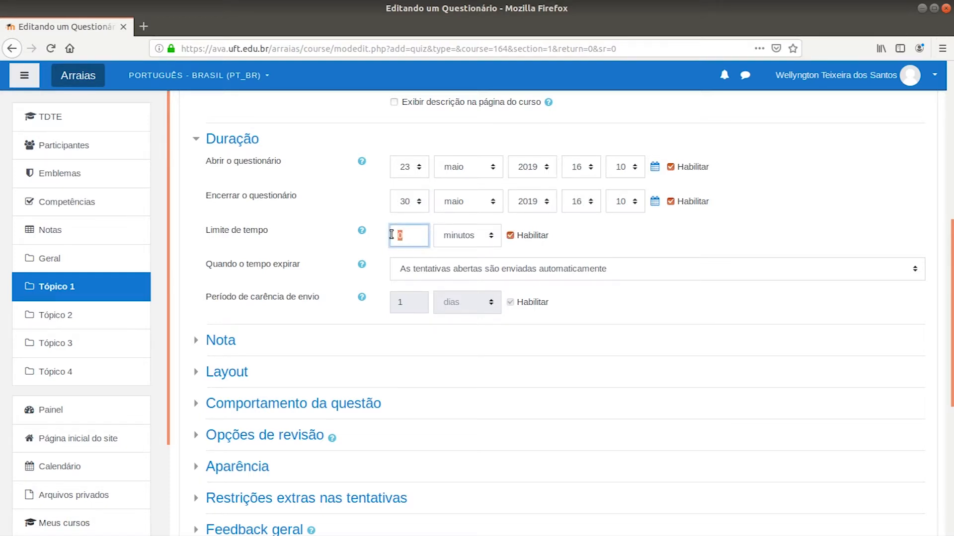
{"action": "type", "text": "15"}
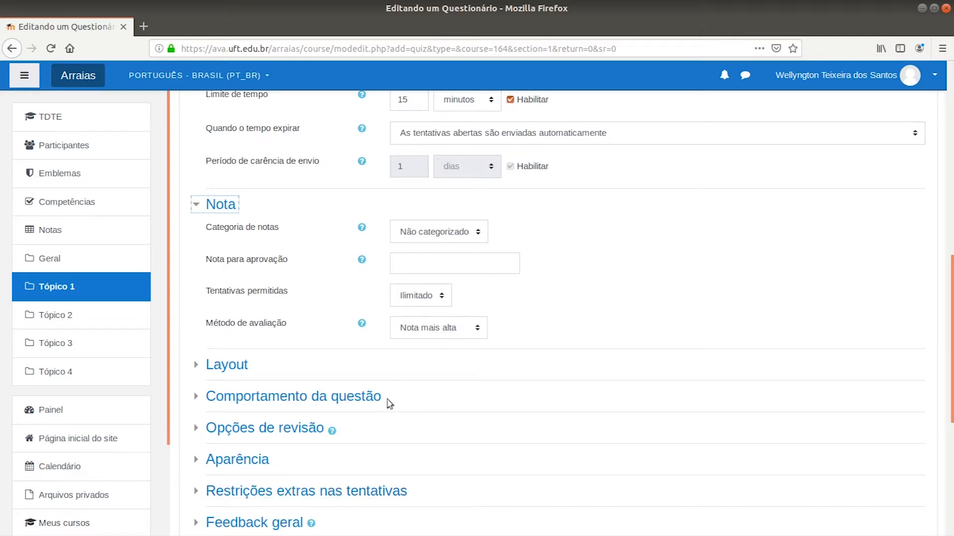
Review the quiz's Nota settings and the new-page option under Layout.
{"action": "left_click", "coordinate": [221, 204]}
{"action": "scroll", "coordinate": [244, 236], "scroll_direction": "up", "scroll_amount": 2}
{"action": "scroll", "coordinate": [244, 281], "scroll_direction": "down", "scroll_amount": 2}
{"action": "left_click", "coordinate": [237, 238]}
{"action": "scroll", "coordinate": [437, 288], "scroll_direction": "down", "scroll_amount": 3}
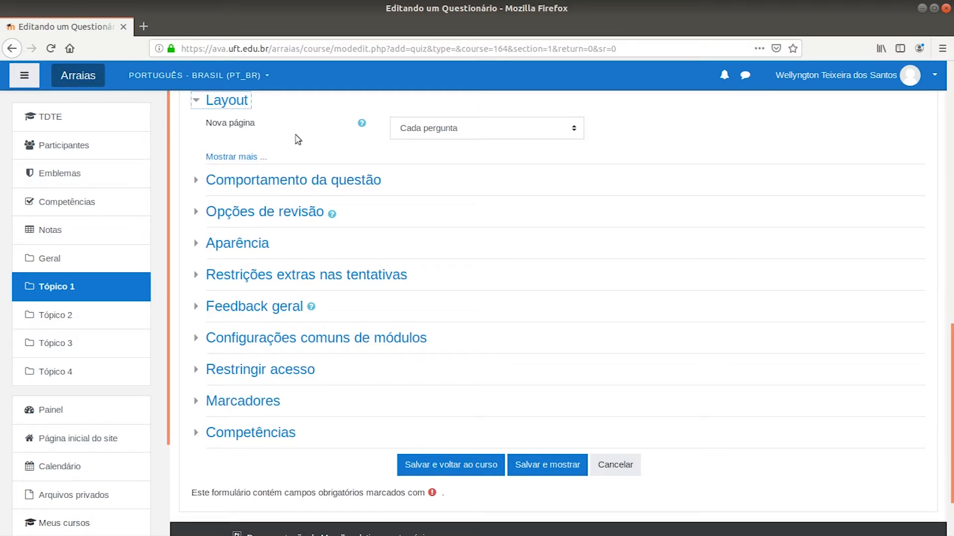
Show the additional Layout settings and review the choices for Método de navegação and Nova página.
{"action": "left_click", "coordinate": [243, 157]}
{"action": "left_click", "coordinate": [448, 162]}
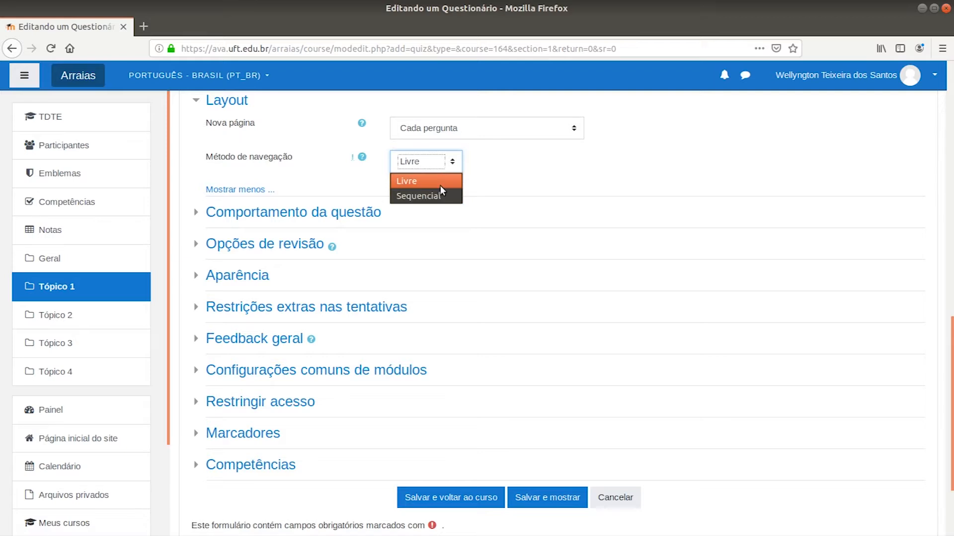
{"action": "left_click", "coordinate": [487, 130]}
{"action": "left_click", "coordinate": [491, 127]}
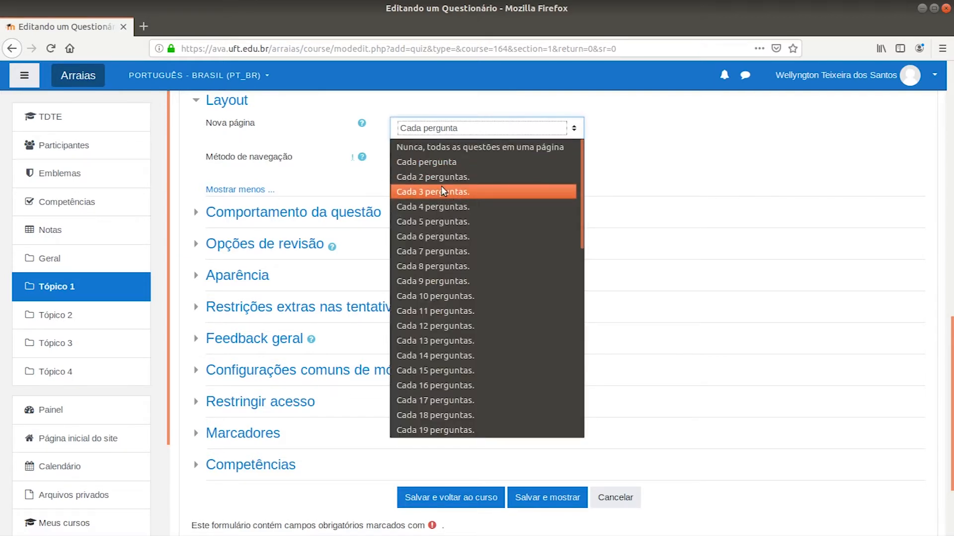
{"action": "left_click", "coordinate": [681, 157]}
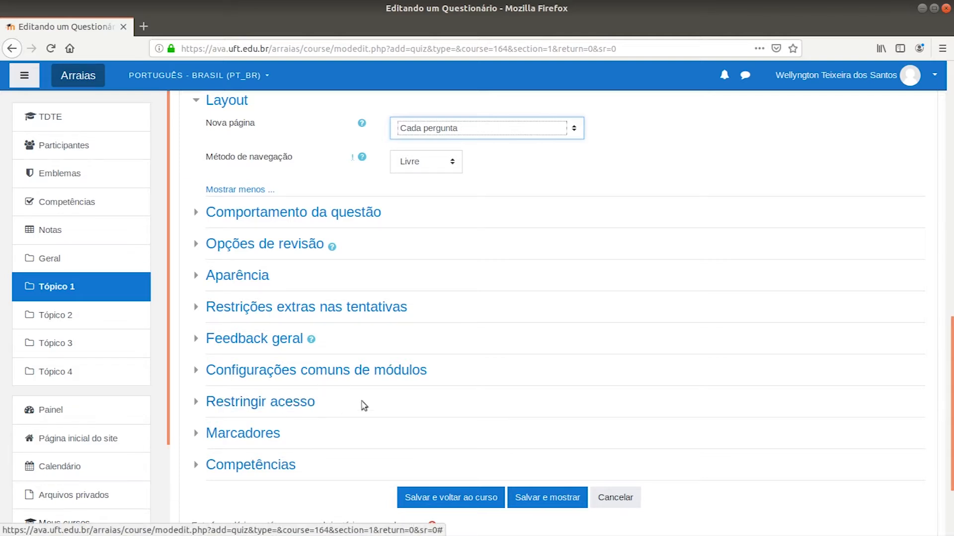
Save and display the quiz, and start adding a new Múltipla escolha question to it.
{"action": "left_click", "coordinate": [550, 499]}
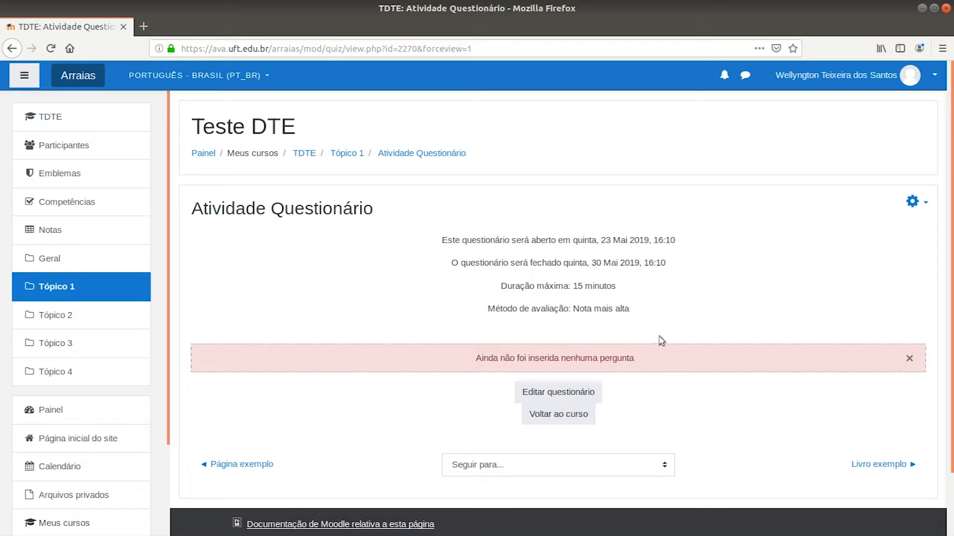
{"action": "left_click", "coordinate": [576, 392]}
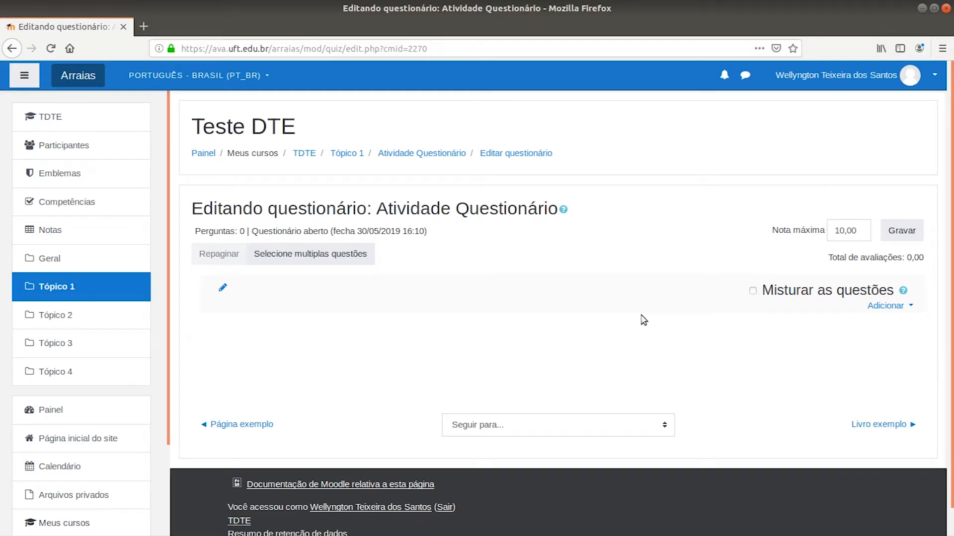
{"action": "left_click", "coordinate": [895, 307]}
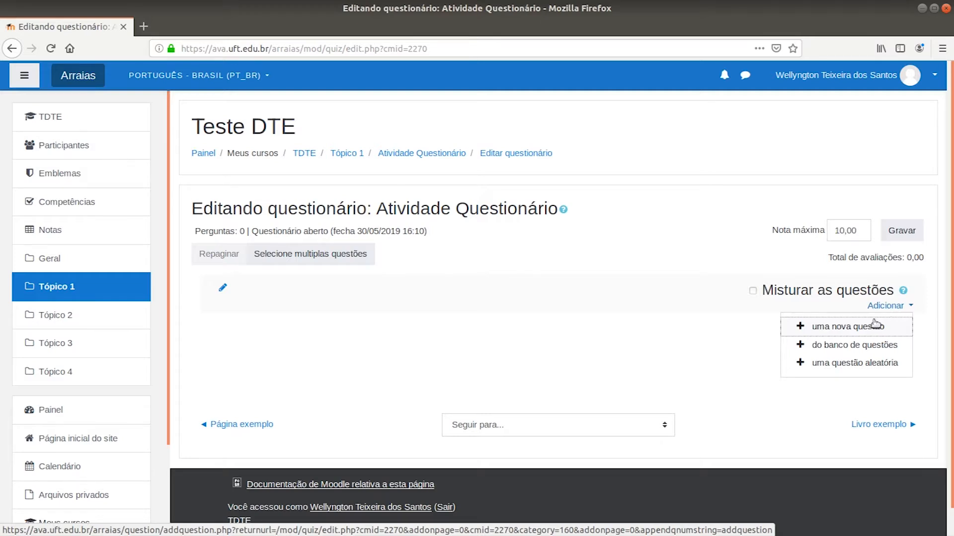
{"action": "left_click", "coordinate": [839, 330]}
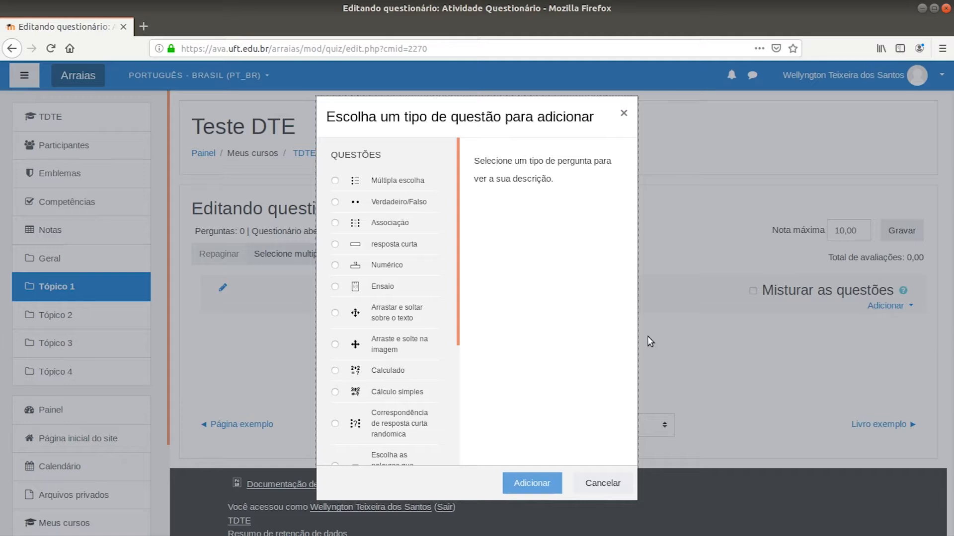
{"action": "left_click", "coordinate": [336, 181]}
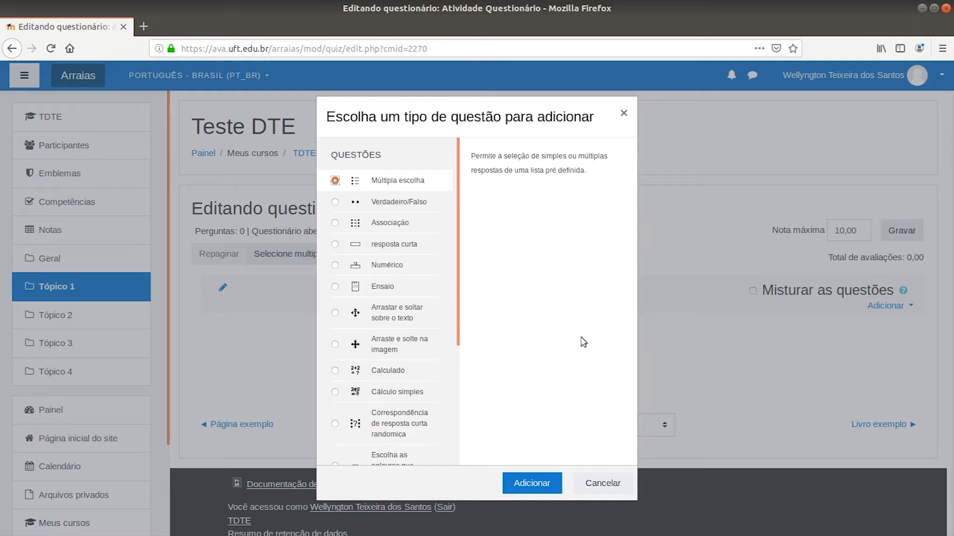
{"action": "left_click", "coordinate": [532, 485]}
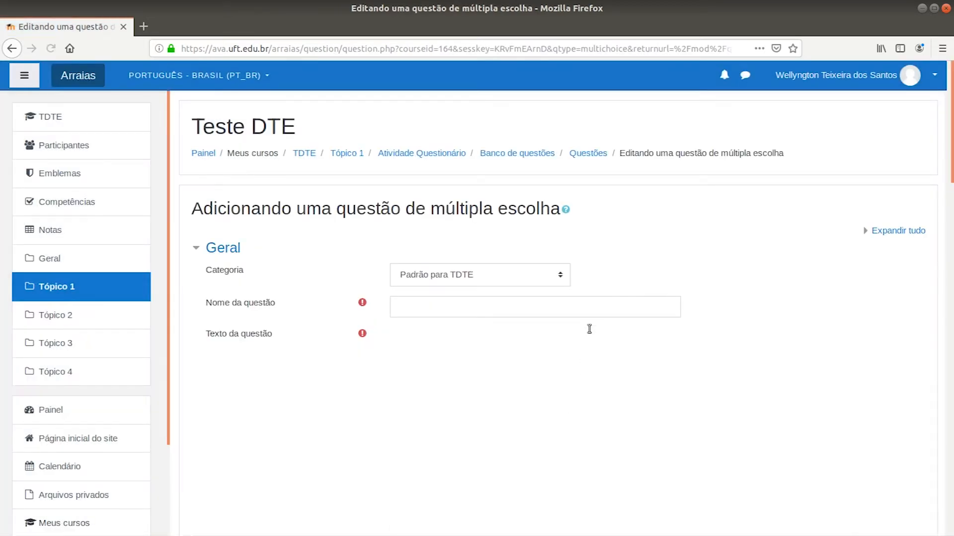
Keep the category Padrão para TDTE, name the question "Q1B1" and enter the question text "Qual resultado de 2 + 2?".
{"action": "scroll", "coordinate": [621, 351], "scroll_direction": "down", "scroll_amount": 5}
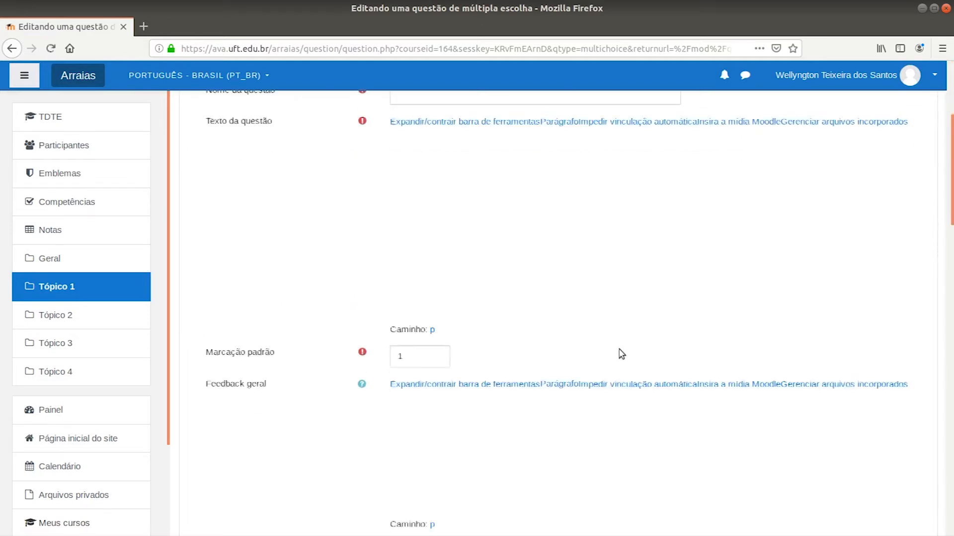
{"action": "scroll", "coordinate": [636, 334], "scroll_direction": "up", "scroll_amount": 5}
{"action": "scroll", "coordinate": [629, 354], "scroll_direction": "up", "scroll_amount": 1}
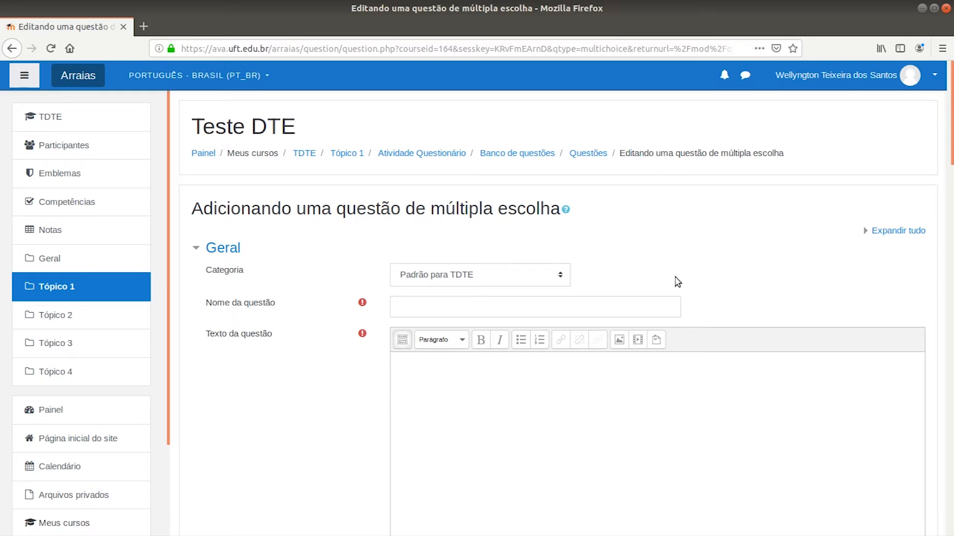
{"action": "left_click", "coordinate": [559, 277]}
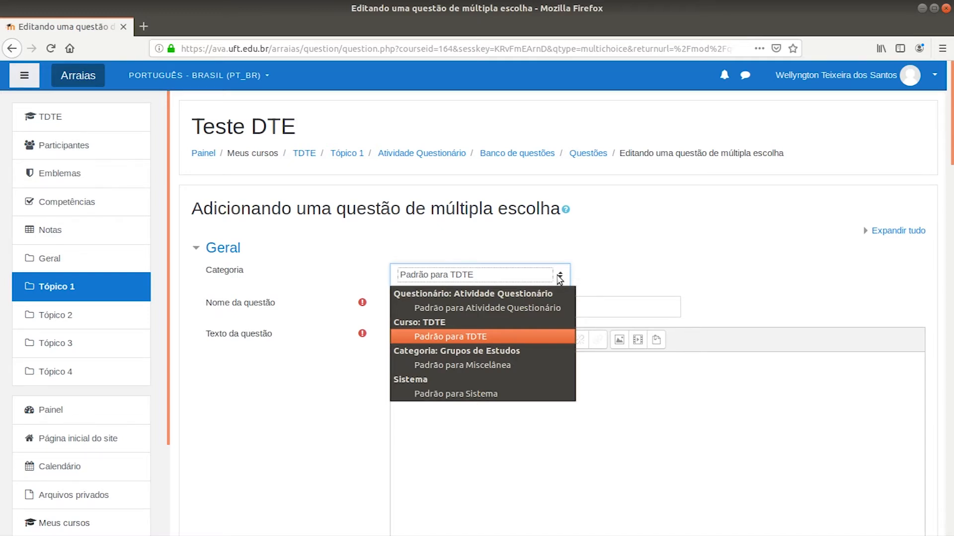
{"action": "left_click", "coordinate": [560, 278]}
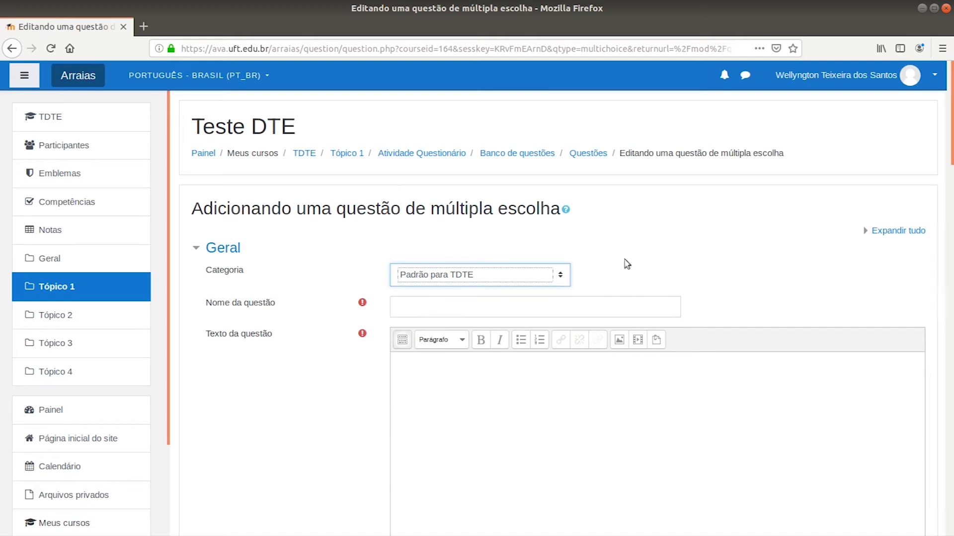
{"action": "left_click", "coordinate": [460, 309]}
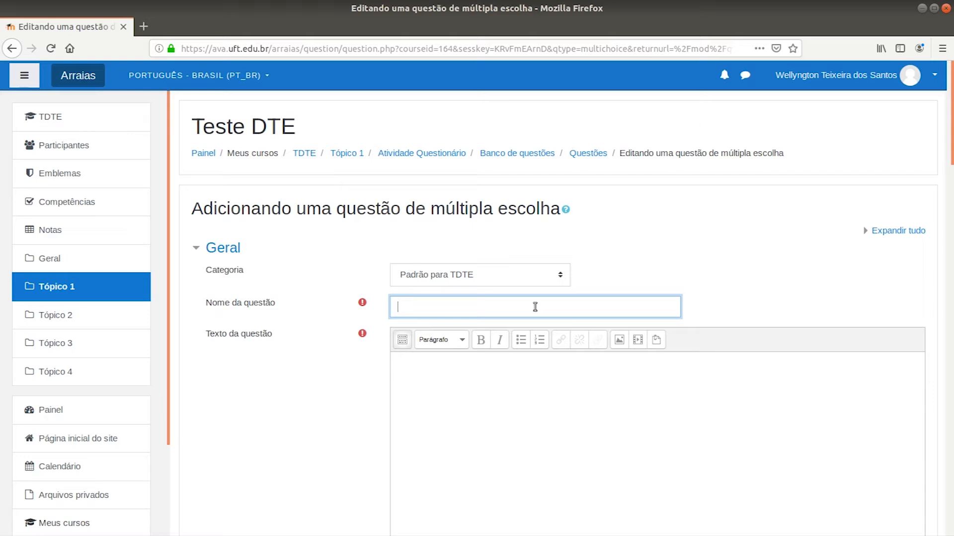
{"action": "type", "text": "Q1B1"}
{"action": "key", "text": "Tab"}
{"action": "scroll", "coordinate": [475, 377], "scroll_direction": "down", "scroll_amount": 5}
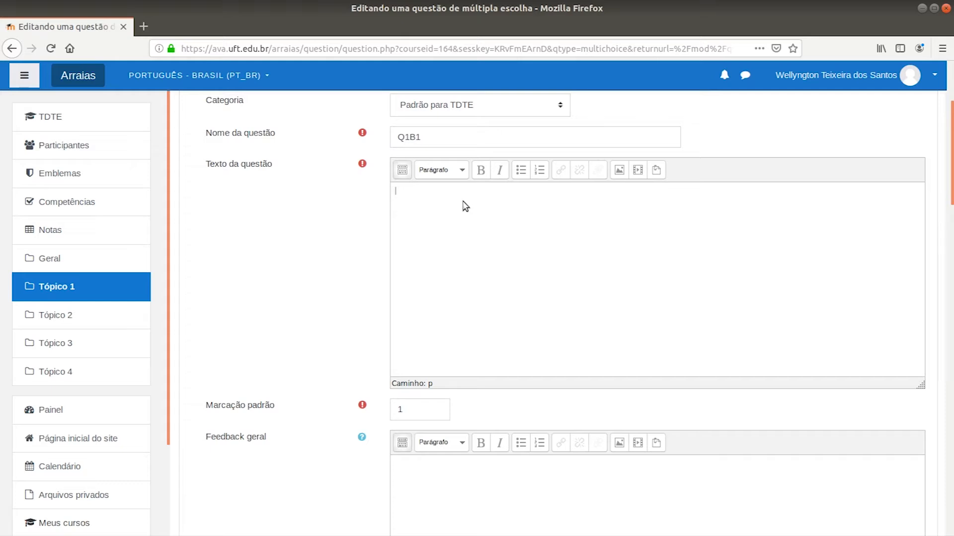
{"action": "type", "text": "Qual resultado de 2 + 2?"}
Review the question's default mark, general feedback, single or multiple answers, option shuffling and choice numbering settings.
{"action": "scroll", "coordinate": [667, 332], "scroll_direction": "down", "scroll_amount": 2}
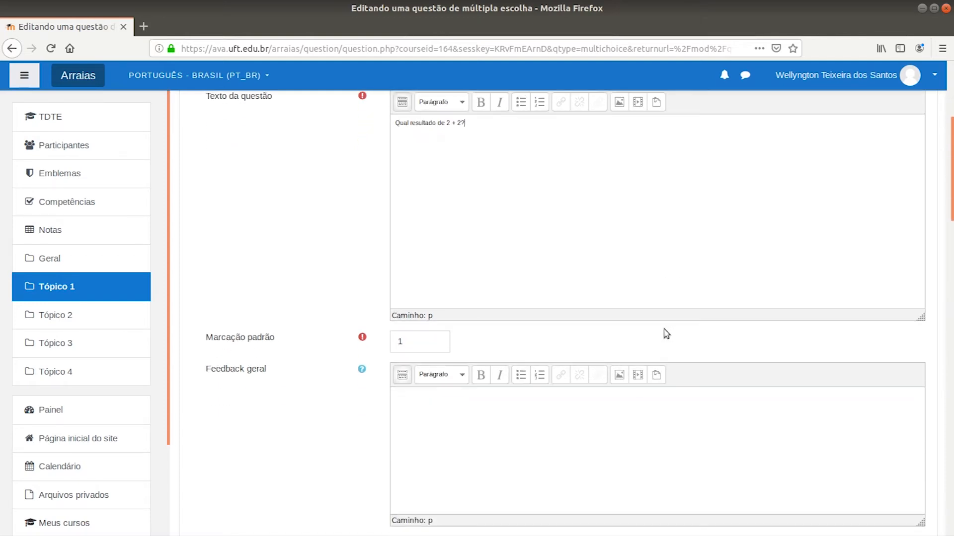
{"action": "scroll", "coordinate": [649, 392], "scroll_direction": "up", "scroll_amount": 1}
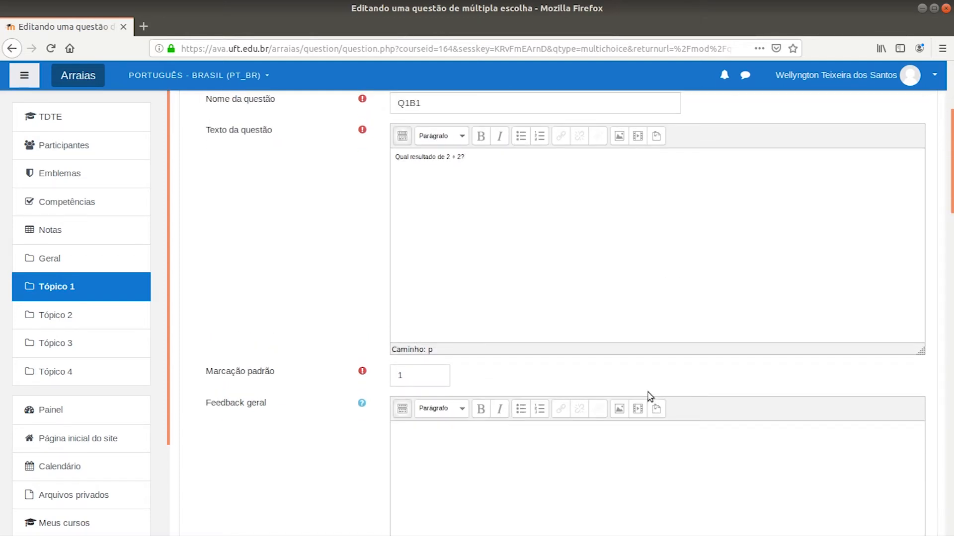
{"action": "scroll", "coordinate": [521, 387], "scroll_direction": "down", "scroll_amount": 2}
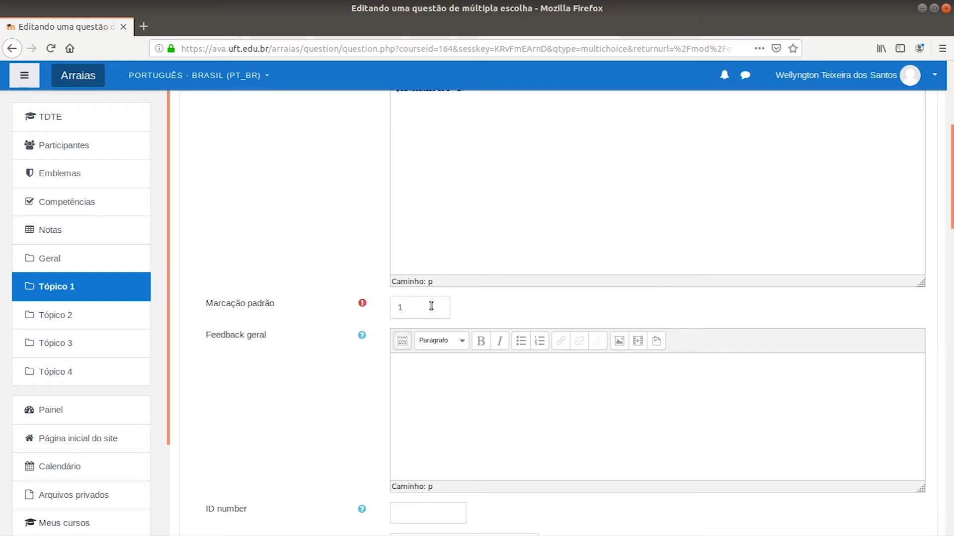
{"action": "scroll", "coordinate": [431, 306], "scroll_direction": "down", "scroll_amount": 2}
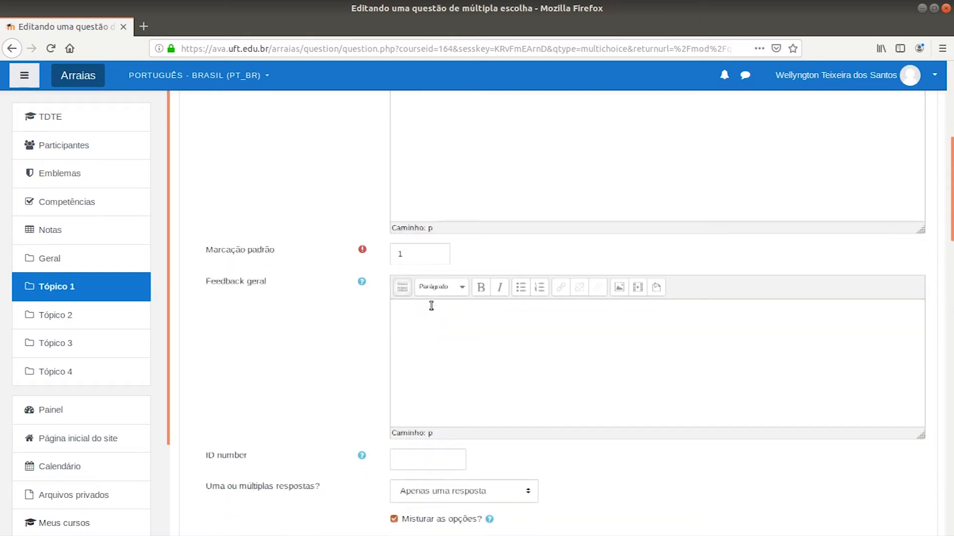
{"action": "scroll", "coordinate": [433, 309], "scroll_direction": "down", "scroll_amount": 2}
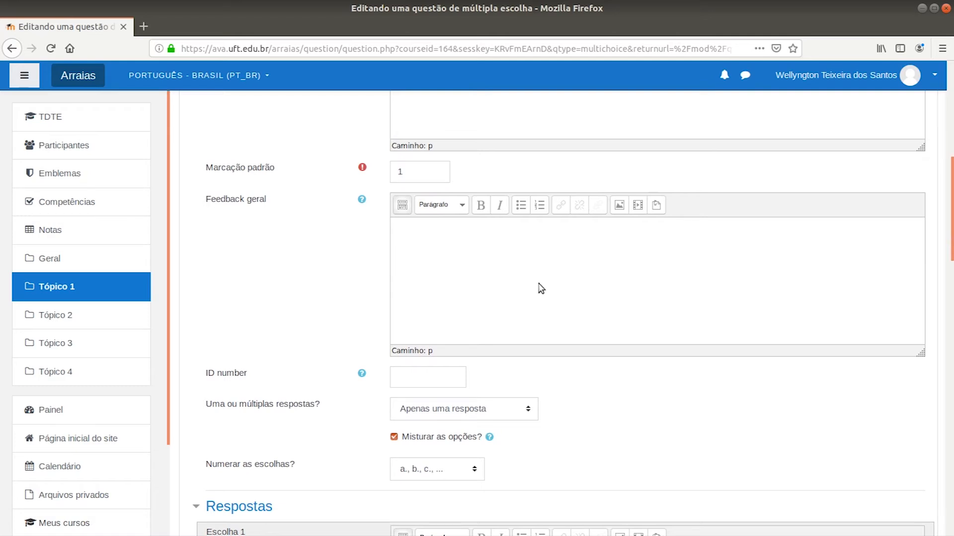
{"action": "scroll", "coordinate": [685, 370], "scroll_direction": "down", "scroll_amount": 3}
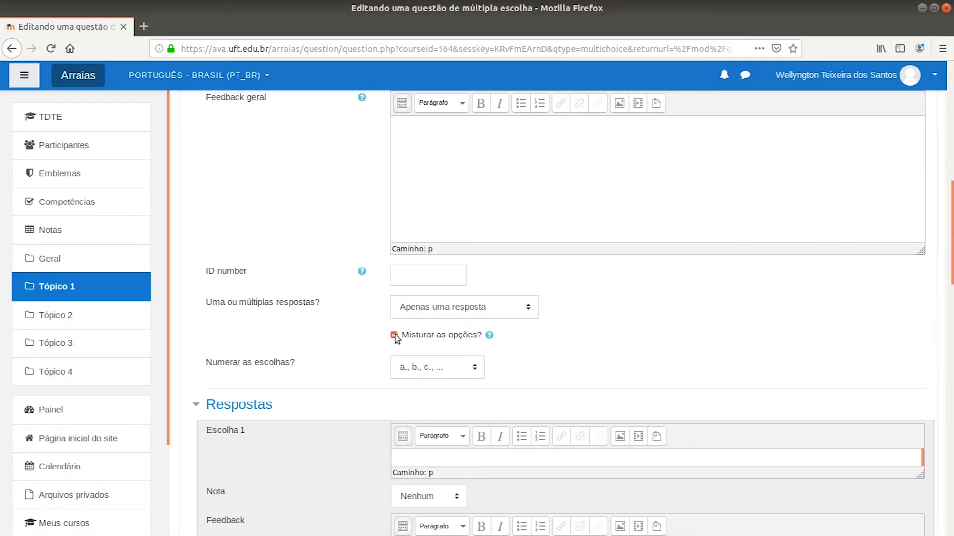
{"action": "scroll", "coordinate": [610, 339], "scroll_direction": "down", "scroll_amount": 5}
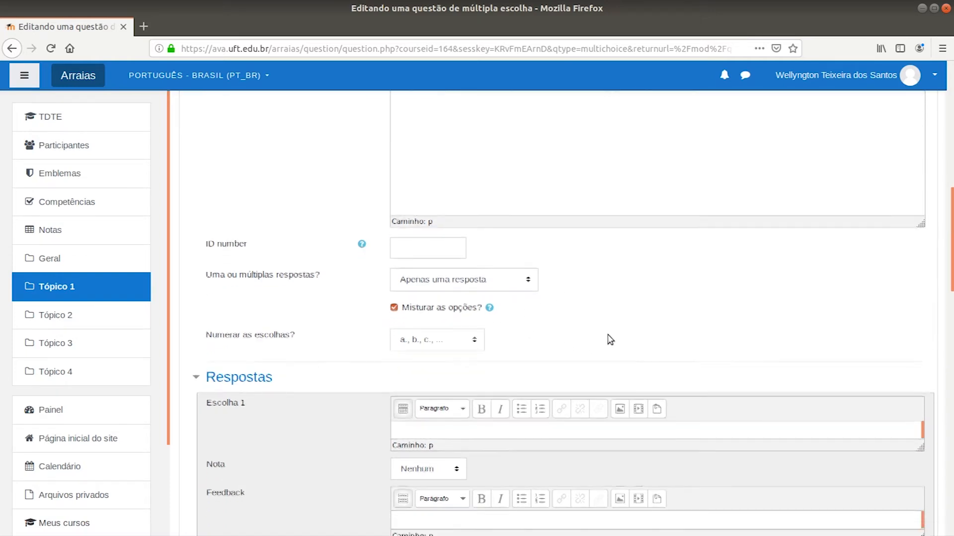
{"action": "scroll", "coordinate": [610, 340], "scroll_direction": "down", "scroll_amount": 1}
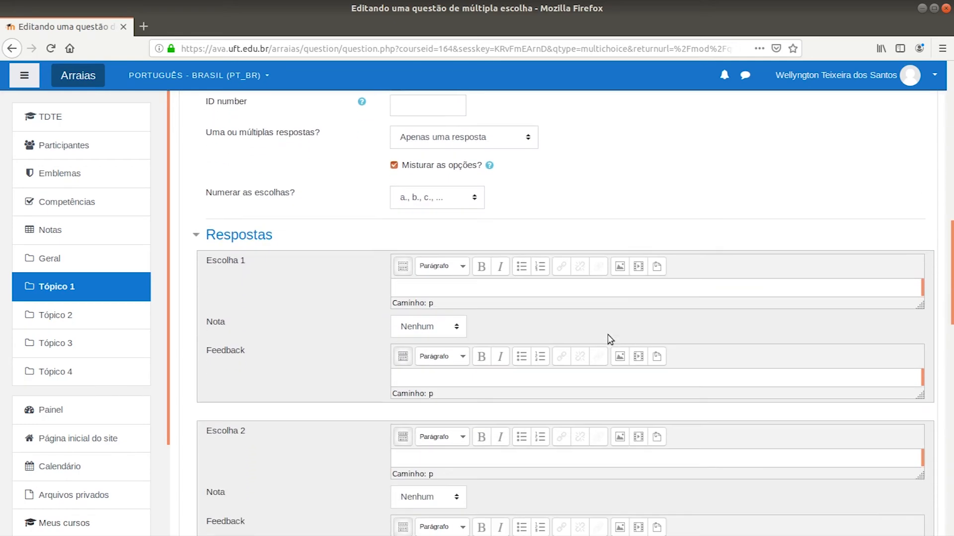
Enter 2 as Escolha 1 with Nota set to Nenhum, and enter 3 as Escolha 2.
{"action": "scroll", "coordinate": [610, 340], "scroll_direction": "down", "scroll_amount": 2}
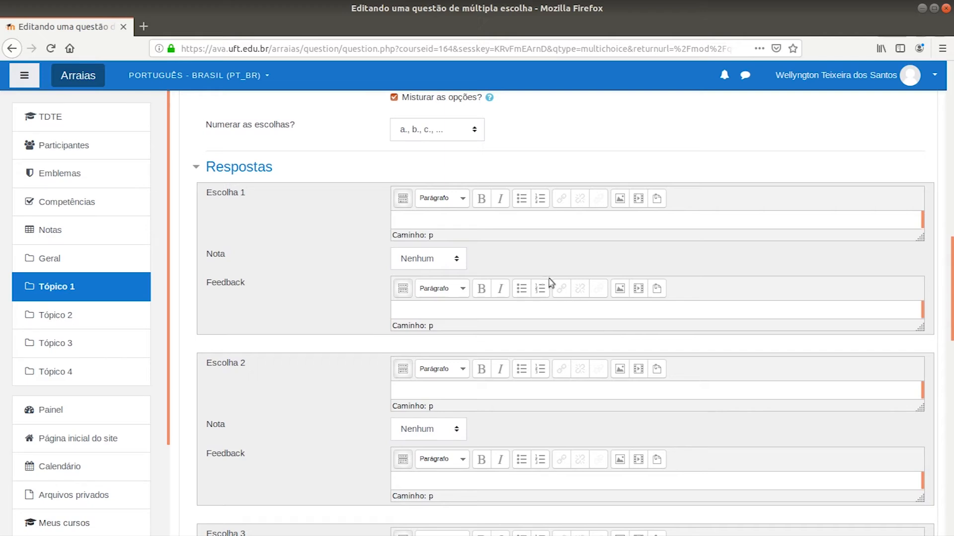
{"action": "left_click", "coordinate": [436, 217]}
{"action": "type", "text": "2"}
{"action": "left_click", "coordinate": [452, 259]}
{"action": "scroll", "coordinate": [455, 362], "scroll_direction": "down", "scroll_amount": 7}
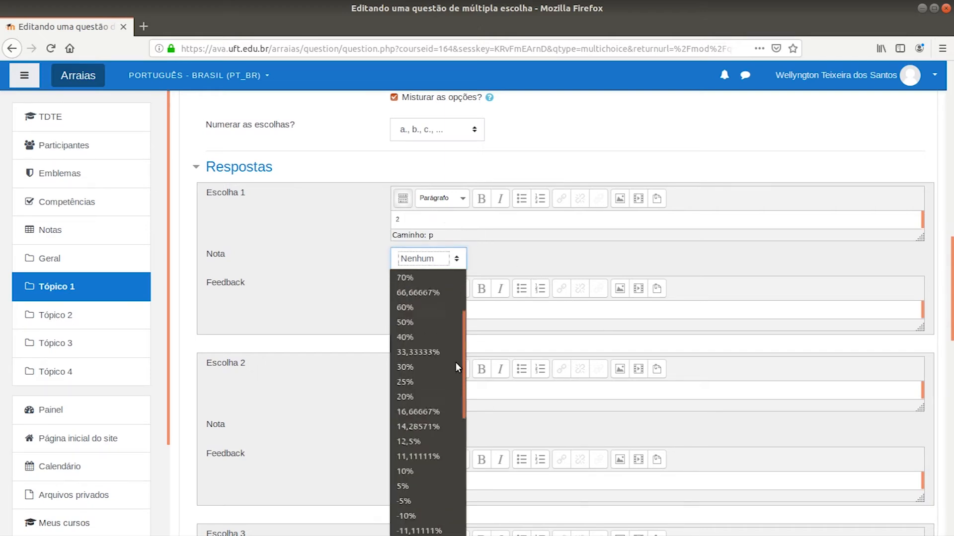
{"action": "scroll", "coordinate": [446, 414], "scroll_direction": "up", "scroll_amount": 5}
{"action": "scroll", "coordinate": [446, 412], "scroll_direction": "up", "scroll_amount": 4}
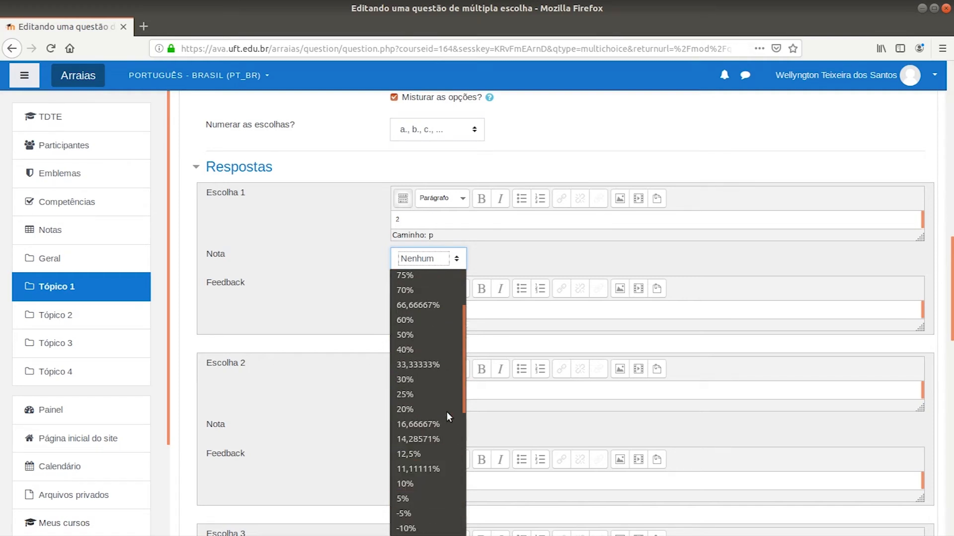
{"action": "left_click", "coordinate": [427, 281]}
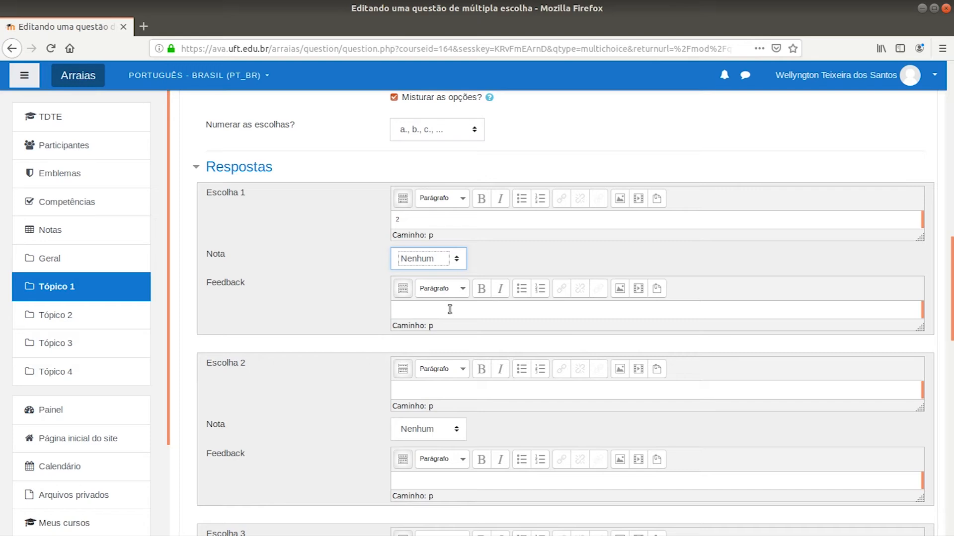
{"action": "left_click", "coordinate": [490, 386]}
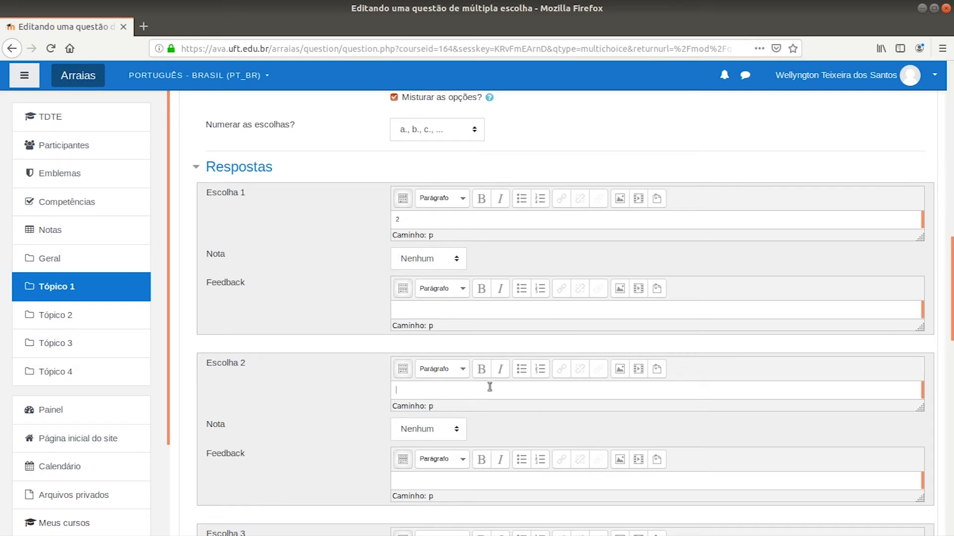
{"action": "type", "text": "3"}
Enter 4 as Escolha 3 with a Nota of 100%, and save the question.
{"action": "scroll", "coordinate": [453, 437], "scroll_direction": "down", "scroll_amount": 5}
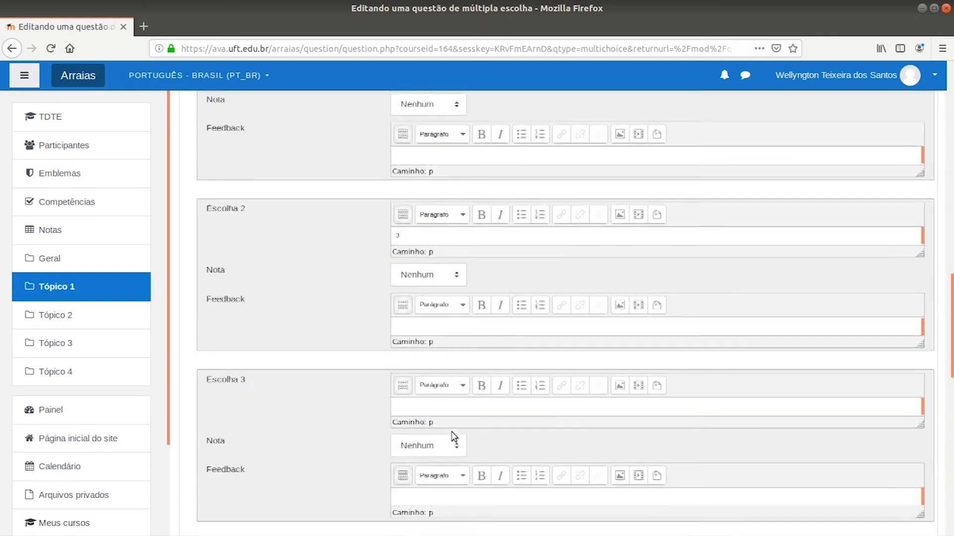
{"action": "left_click", "coordinate": [470, 359]}
{"action": "type", "text": "4"}
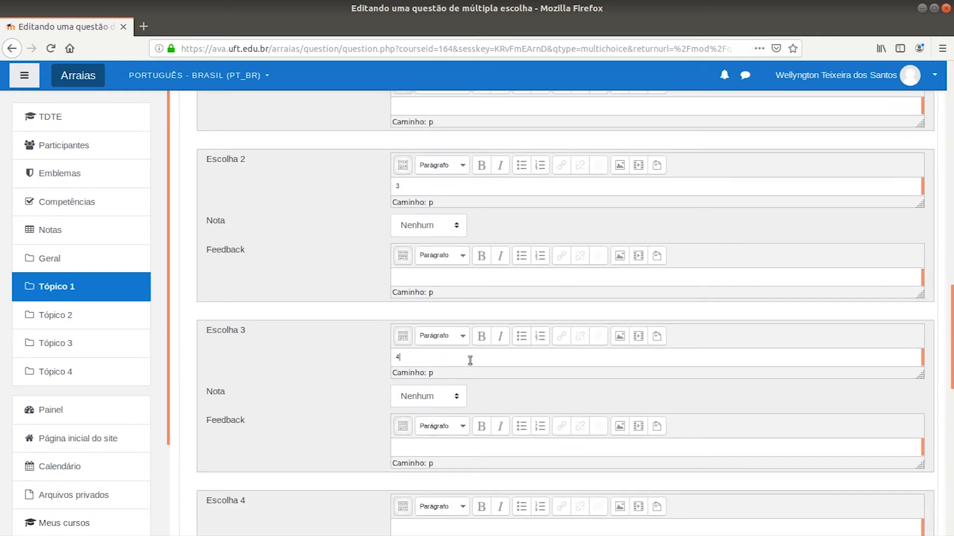
{"action": "left_click", "coordinate": [456, 396]}
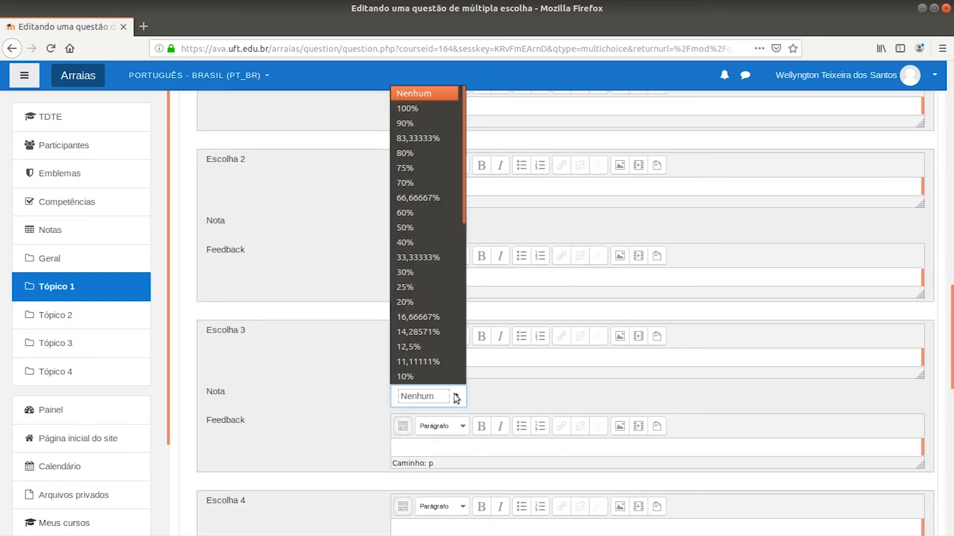
{"action": "left_click", "coordinate": [408, 108]}
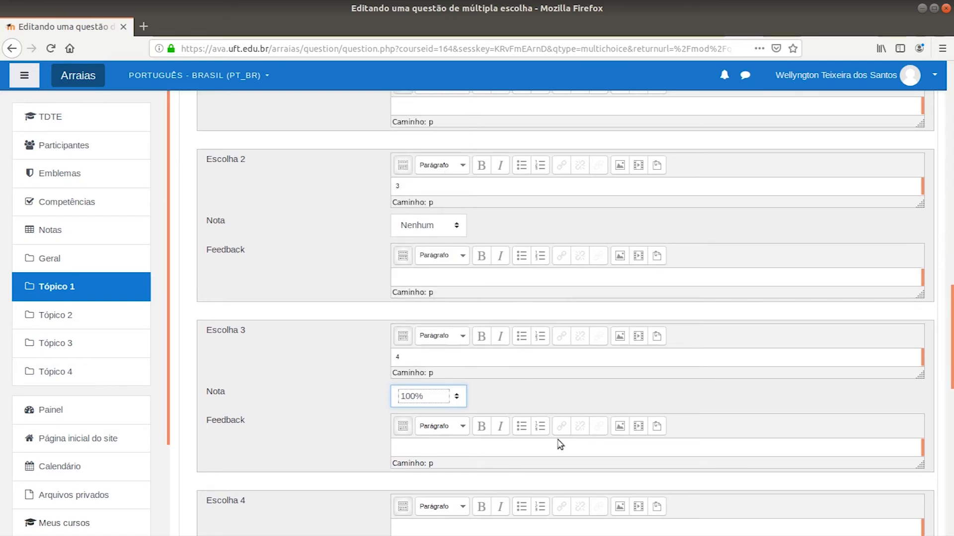
{"action": "left_click_drag", "start_coordinate": [951, 293], "coordinate": [952, 440]}
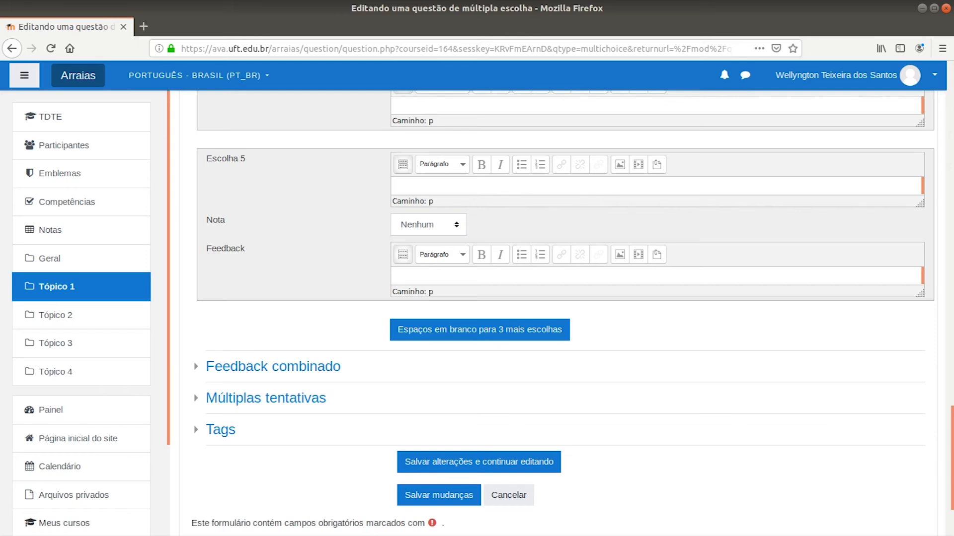
{"action": "left_click", "coordinate": [451, 497]}
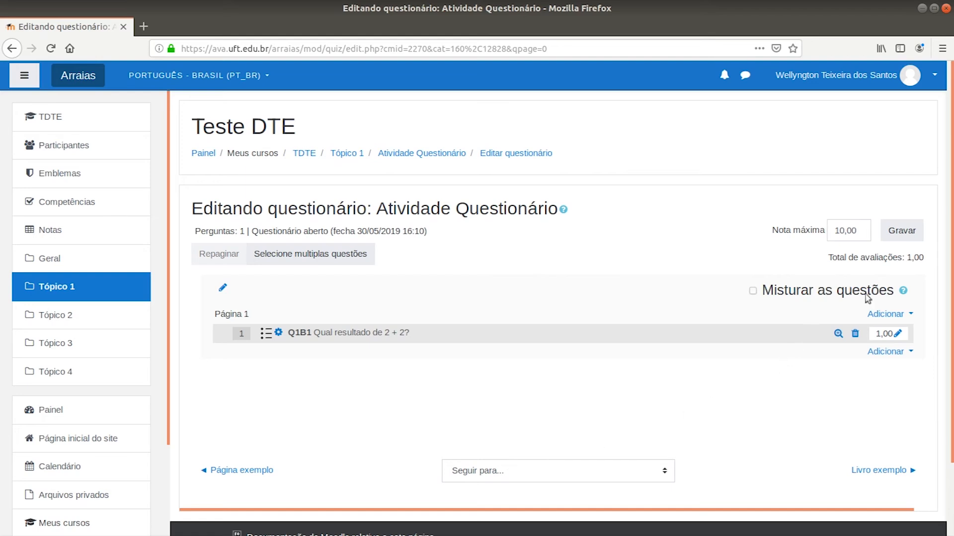
Add a new Verdadeiro/Falso question to page 1 of the Atividade Questionário quiz.
{"action": "left_click", "coordinate": [886, 315]}
{"action": "left_click", "coordinate": [882, 338]}
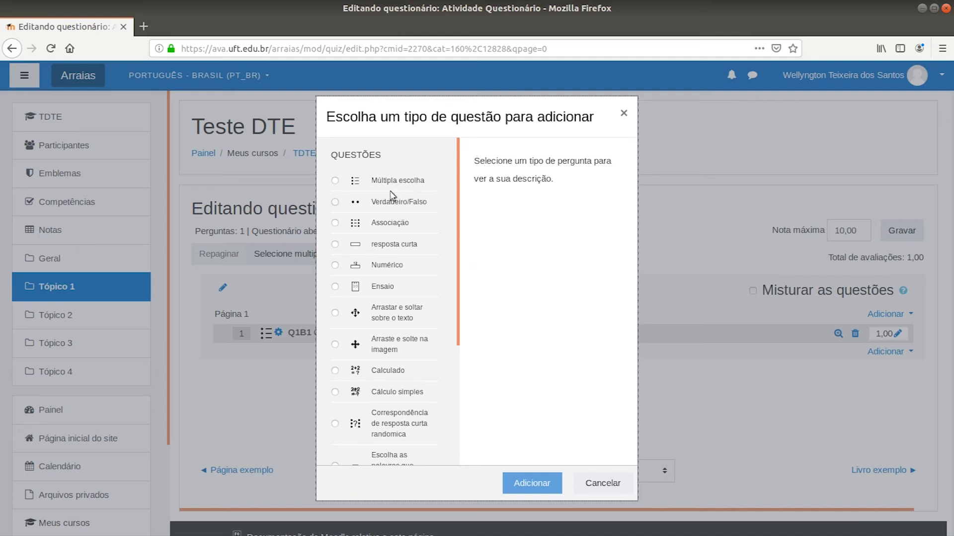
{"action": "left_click", "coordinate": [336, 202]}
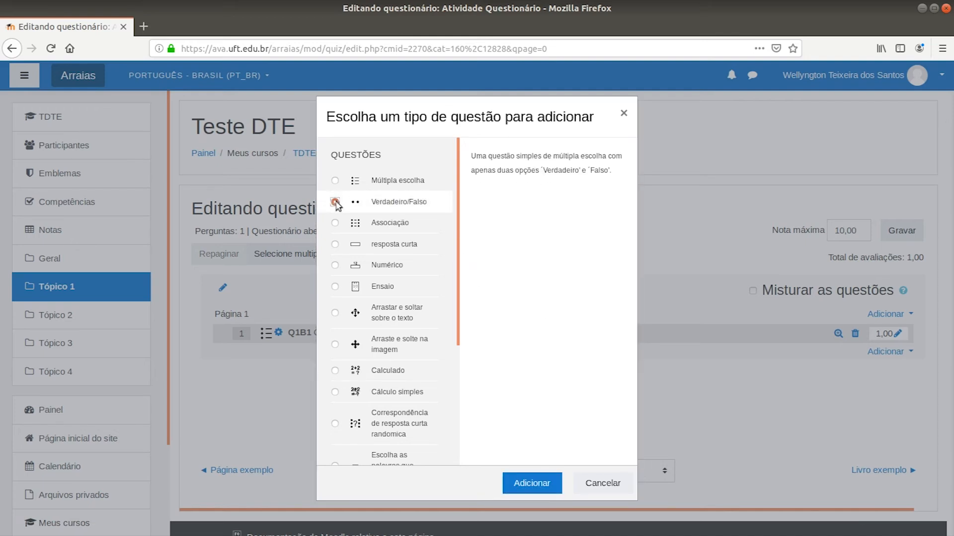
{"action": "left_click", "coordinate": [532, 484]}
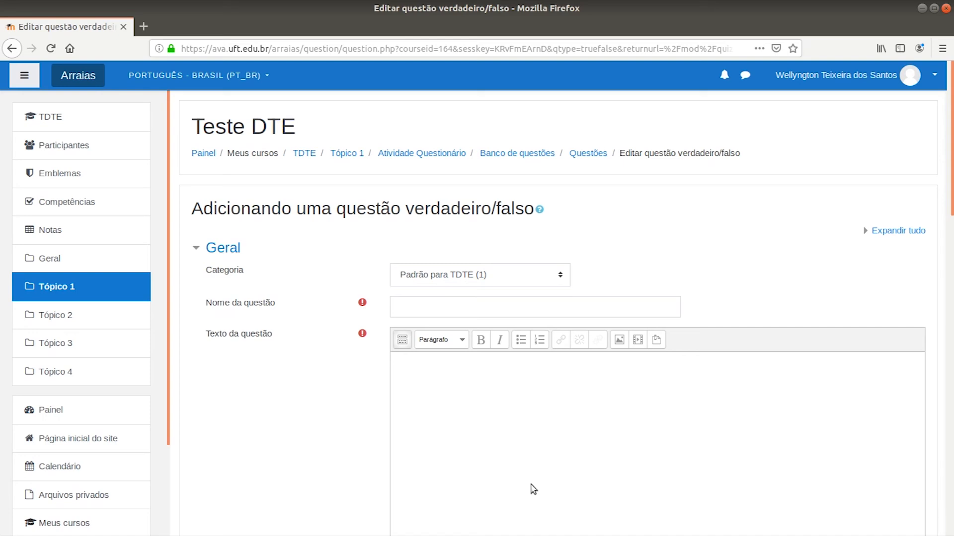
Name the question "Q2B2" and enter the question text "Verdade que 2+2 = 4?".
{"action": "scroll", "coordinate": [533, 490], "scroll_direction": "down", "scroll_amount": 3}
{"action": "left_click", "coordinate": [473, 239]}
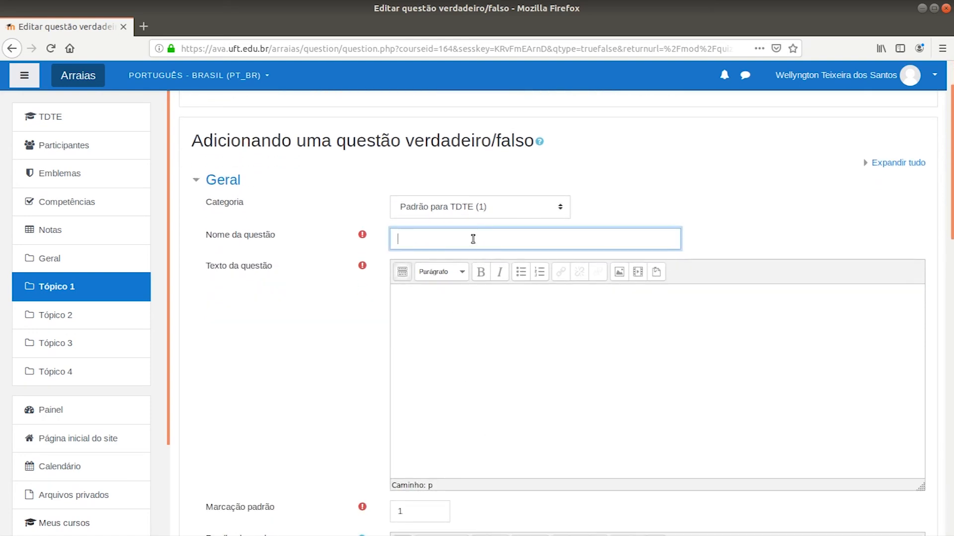
{"action": "type", "text": "Q2B2"}
{"action": "left_click", "coordinate": [482, 302]}
{"action": "type", "text": "Verdad"}
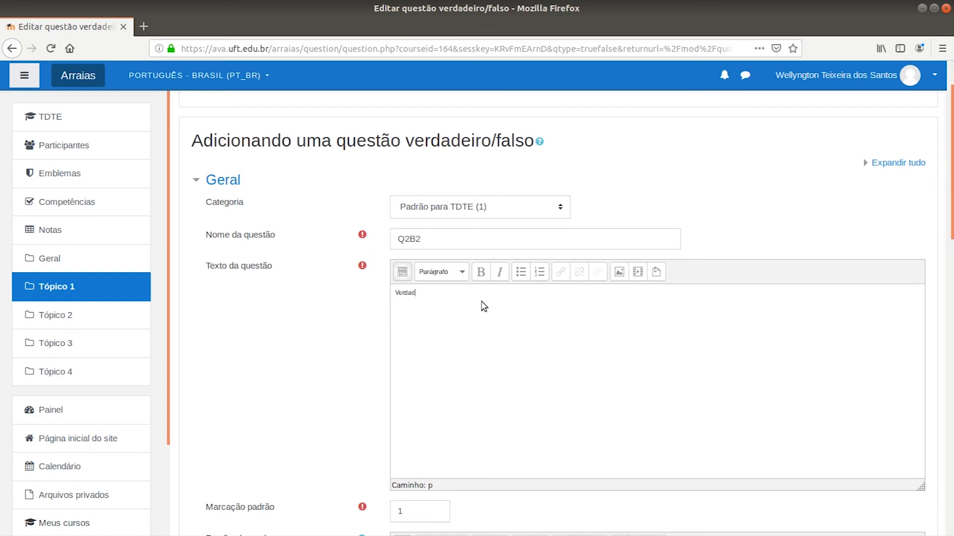
{"action": "type", "text": "e que 2+2 = 4?"}
Set Resposta certa to Verdadeiro, leave the feedback fields empty, and save the true/false question.
{"action": "scroll", "coordinate": [511, 312], "scroll_direction": "down", "scroll_amount": 5}
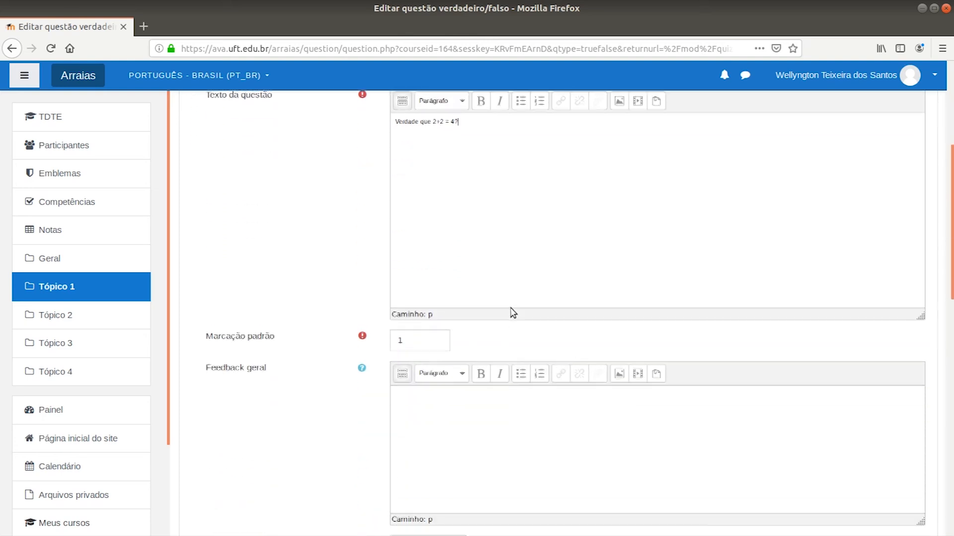
{"action": "scroll", "coordinate": [511, 313], "scroll_direction": "down", "scroll_amount": 2}
{"action": "scroll", "coordinate": [511, 313], "scroll_direction": "down", "scroll_amount": 5}
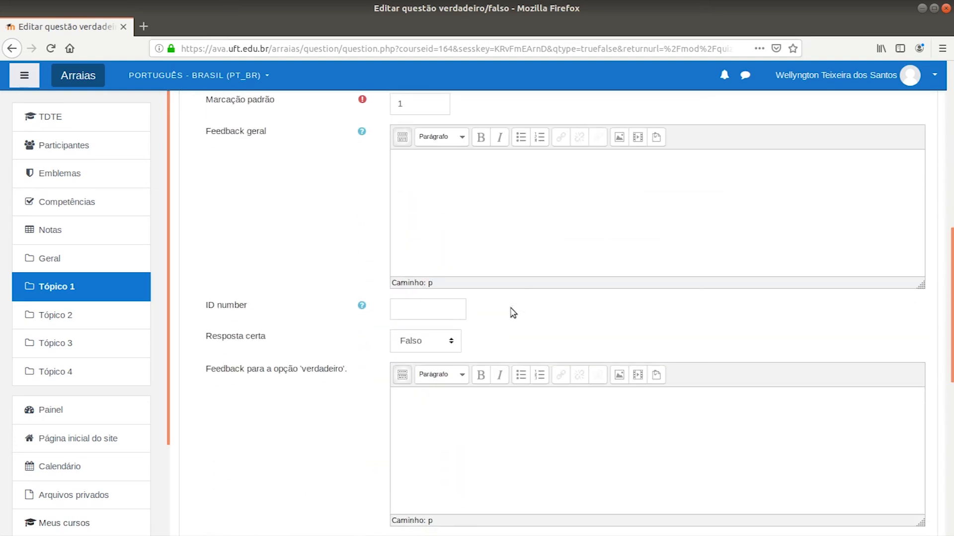
{"action": "scroll", "coordinate": [494, 467], "scroll_direction": "down", "scroll_amount": 2}
{"action": "scroll", "coordinate": [494, 467], "scroll_direction": "down", "scroll_amount": 3}
{"action": "scroll", "coordinate": [492, 466], "scroll_direction": "up", "scroll_amount": 3}
{"action": "left_click", "coordinate": [450, 208]}
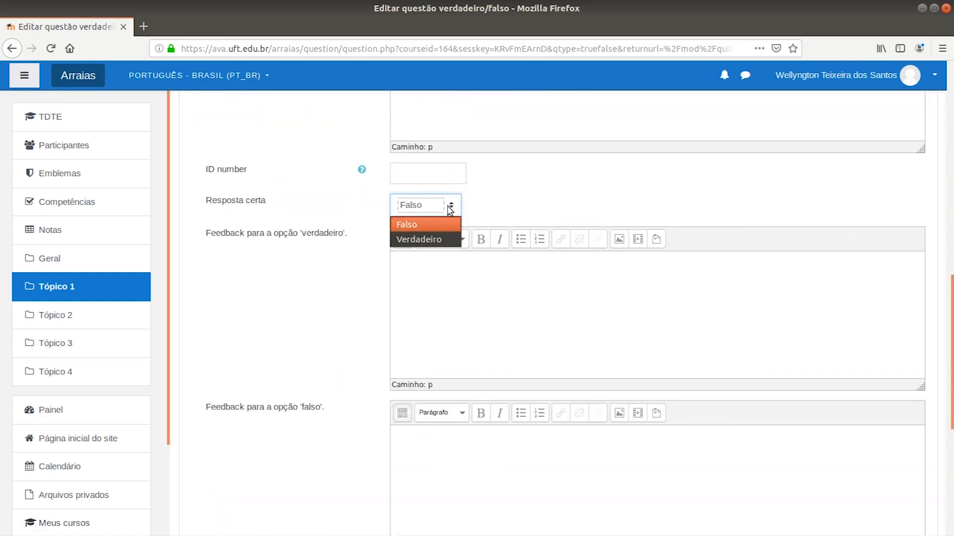
{"action": "left_click", "coordinate": [436, 242]}
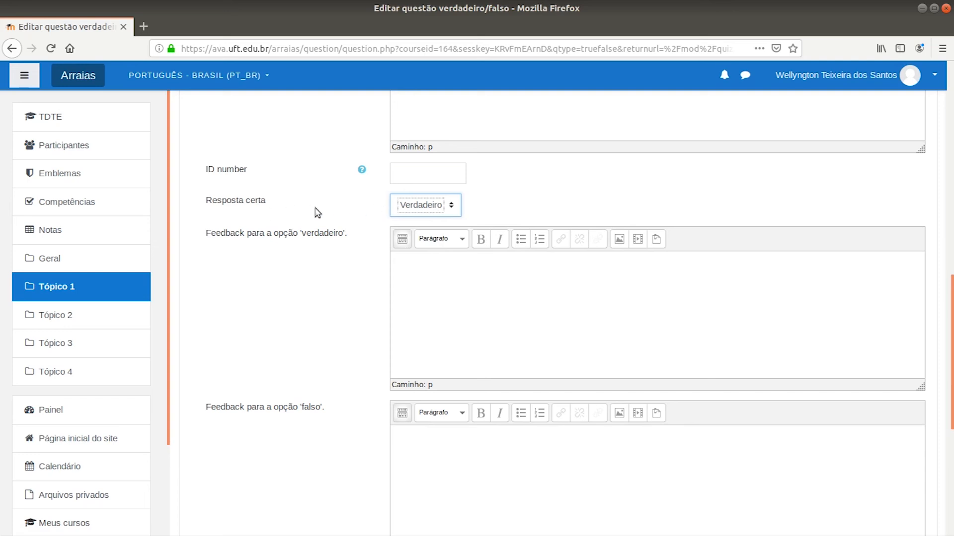
{"action": "left_click", "coordinate": [452, 206]}
{"action": "left_click", "coordinate": [426, 242]}
{"action": "scroll", "coordinate": [539, 383], "scroll_direction": "down", "scroll_amount": 3}
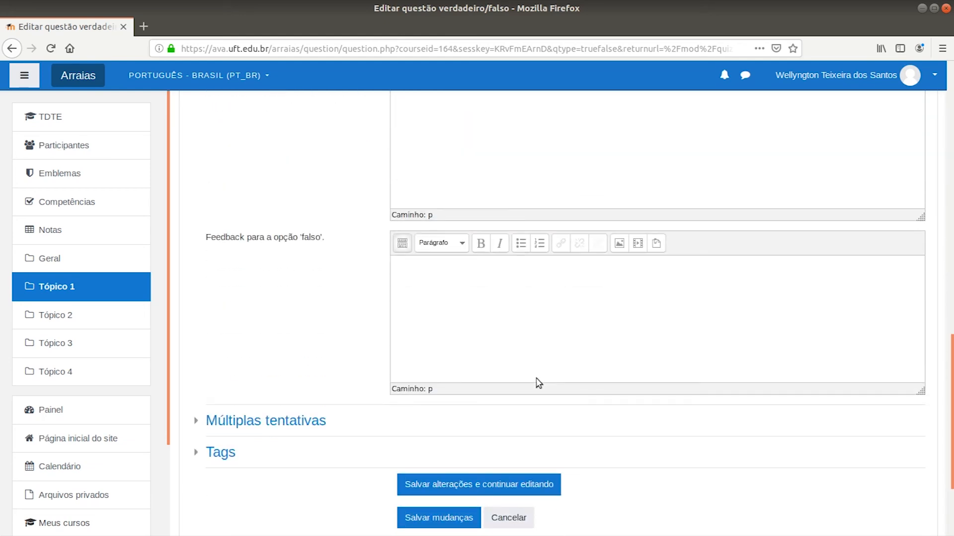
{"action": "scroll", "coordinate": [539, 382], "scroll_direction": "up", "scroll_amount": 3}
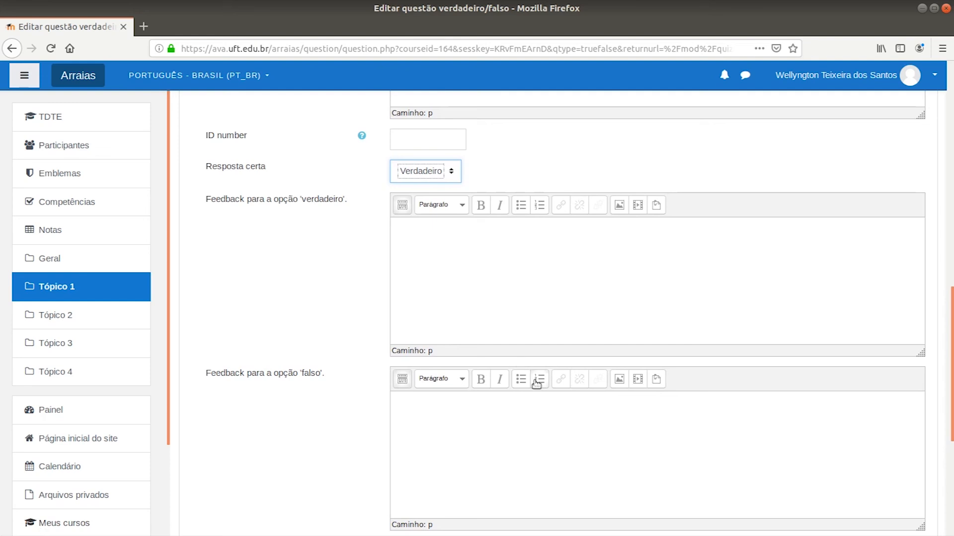
{"action": "scroll", "coordinate": [535, 383], "scroll_direction": "down", "scroll_amount": 1}
{"action": "scroll", "coordinate": [536, 386], "scroll_direction": "down", "scroll_amount": 3}
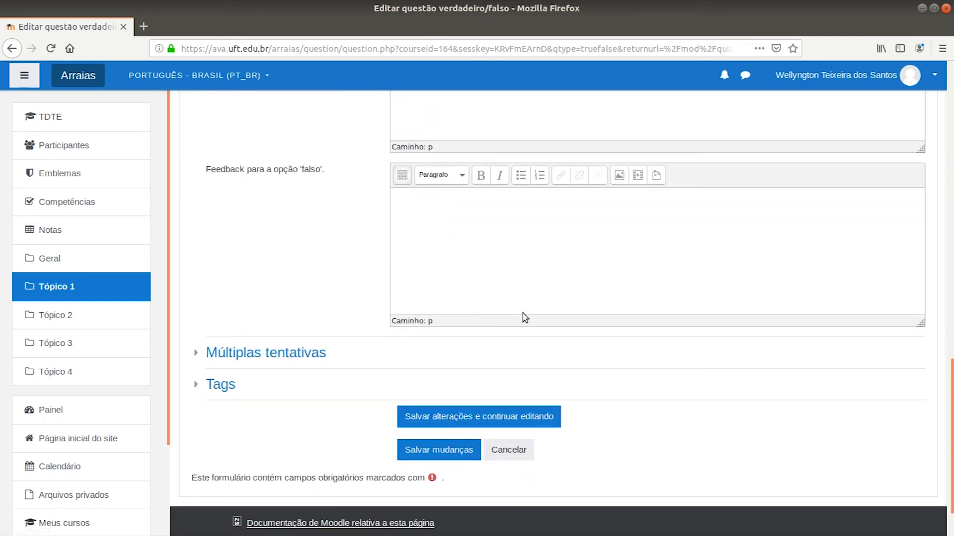
{"action": "left_click", "coordinate": [439, 452]}
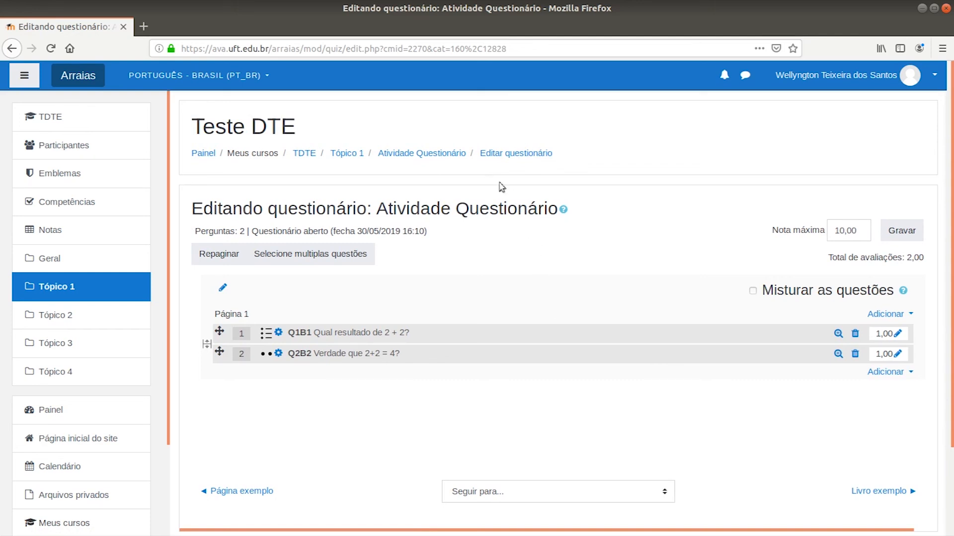
Return to the Atividade Questionário page, start a preview attempt of the quiz and look over both questions.
{"action": "left_click", "coordinate": [435, 154]}
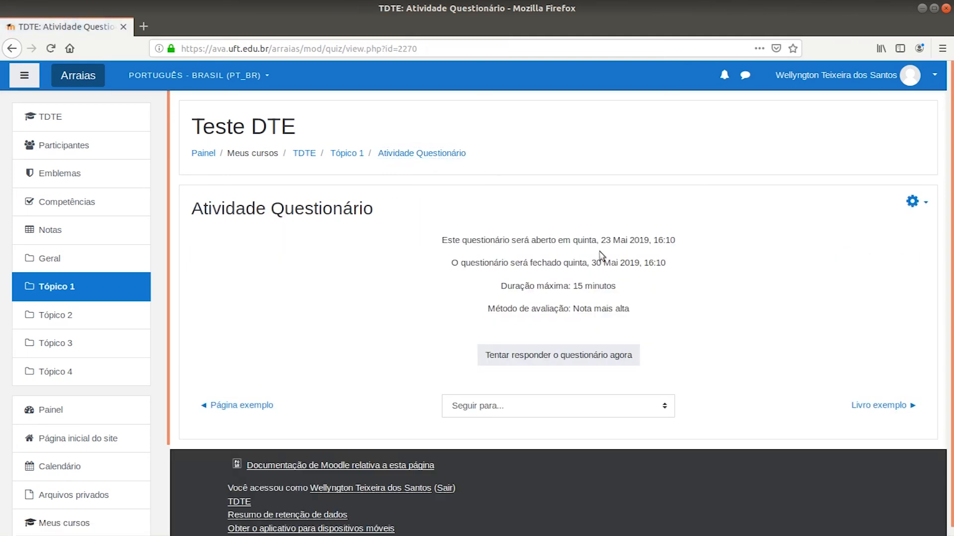
{"action": "left_click", "coordinate": [917, 202]}
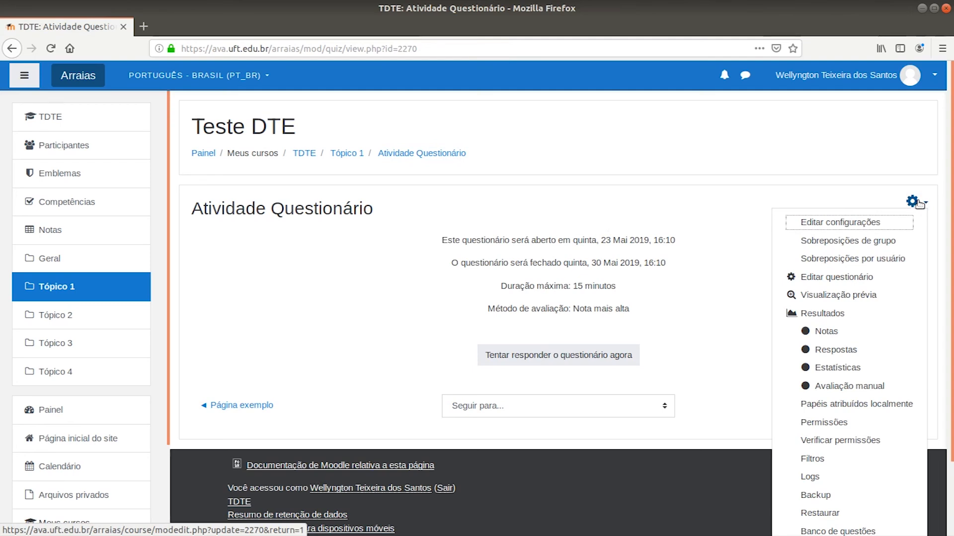
{"action": "left_click", "coordinate": [844, 297]}
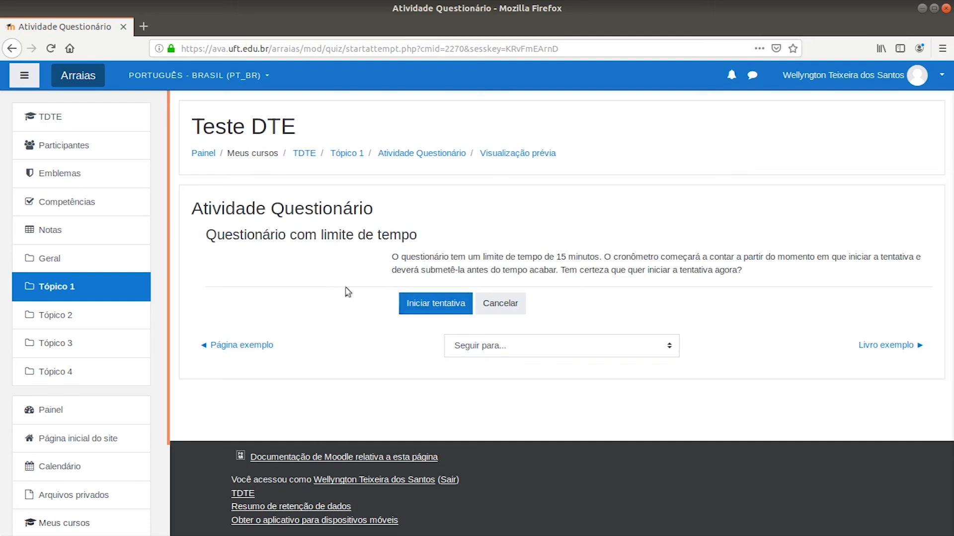
{"action": "left_click", "coordinate": [446, 308]}
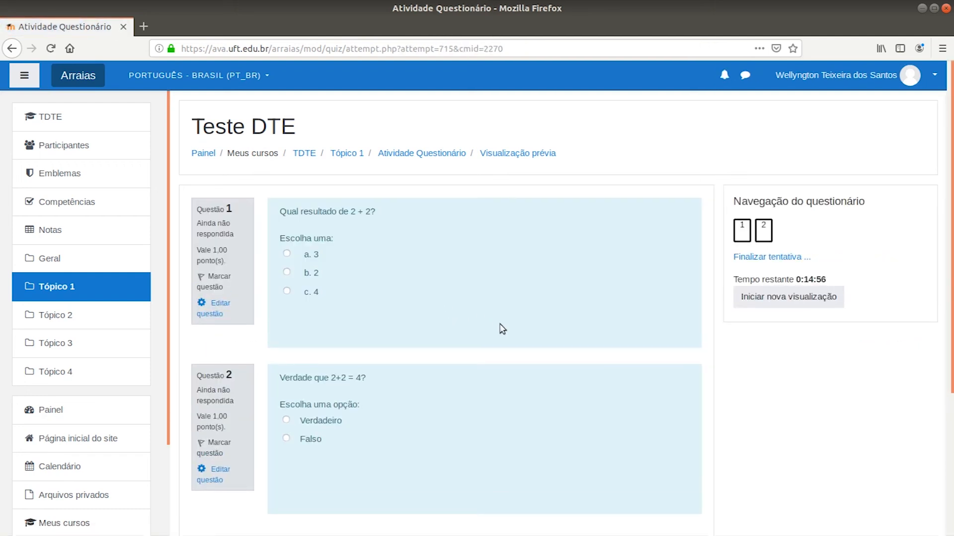
{"action": "scroll", "coordinate": [502, 329], "scroll_direction": "down", "scroll_amount": 3}
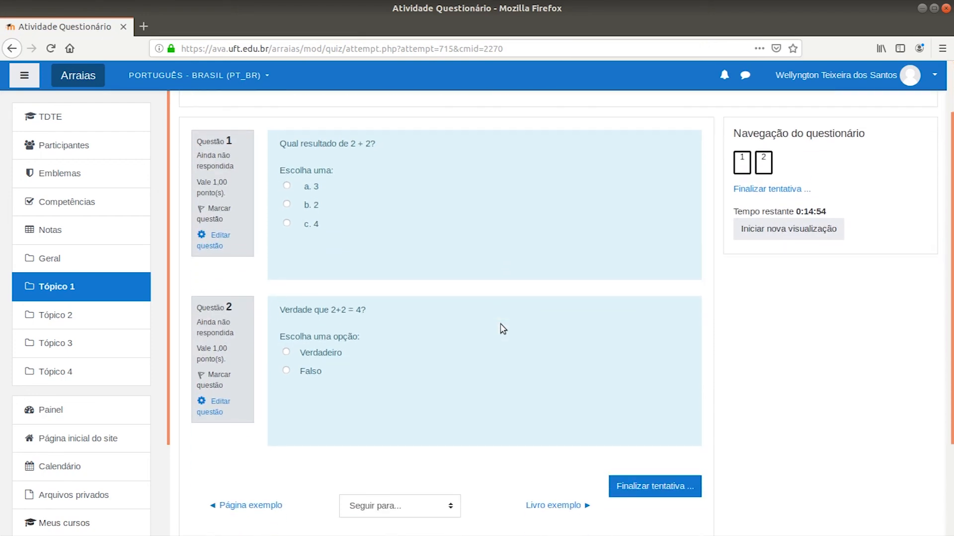
{"action": "scroll", "coordinate": [502, 329], "scroll_direction": "up", "scroll_amount": 3}
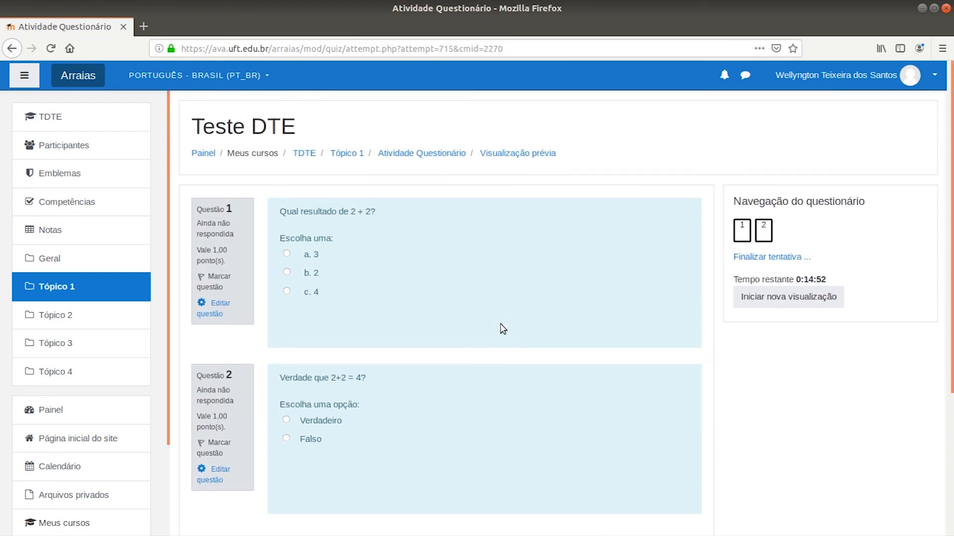
{"action": "scroll", "coordinate": [502, 329], "scroll_direction": "down", "scroll_amount": 3}
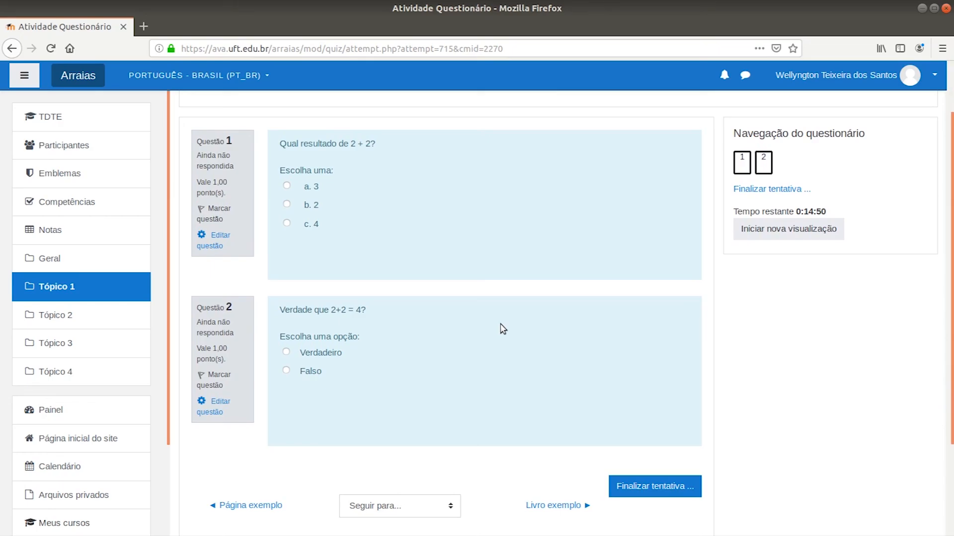